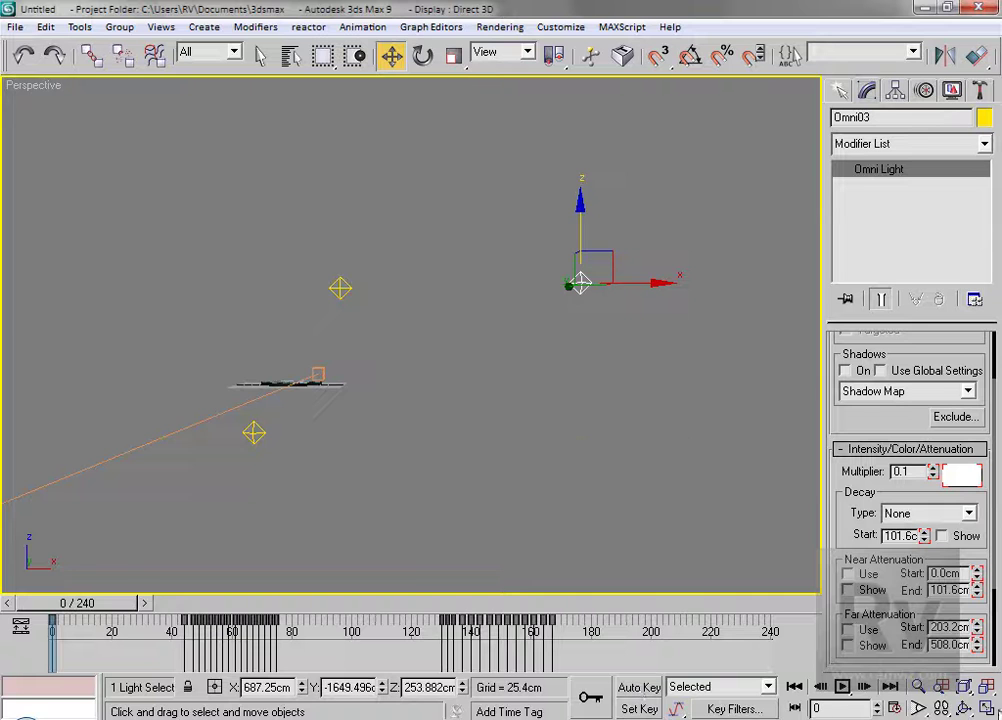
# - Play the WB logo animation in a maximized Camera01 view, then rewind to frame 0 and deselect
pyautogui.rightClick(445, 347)
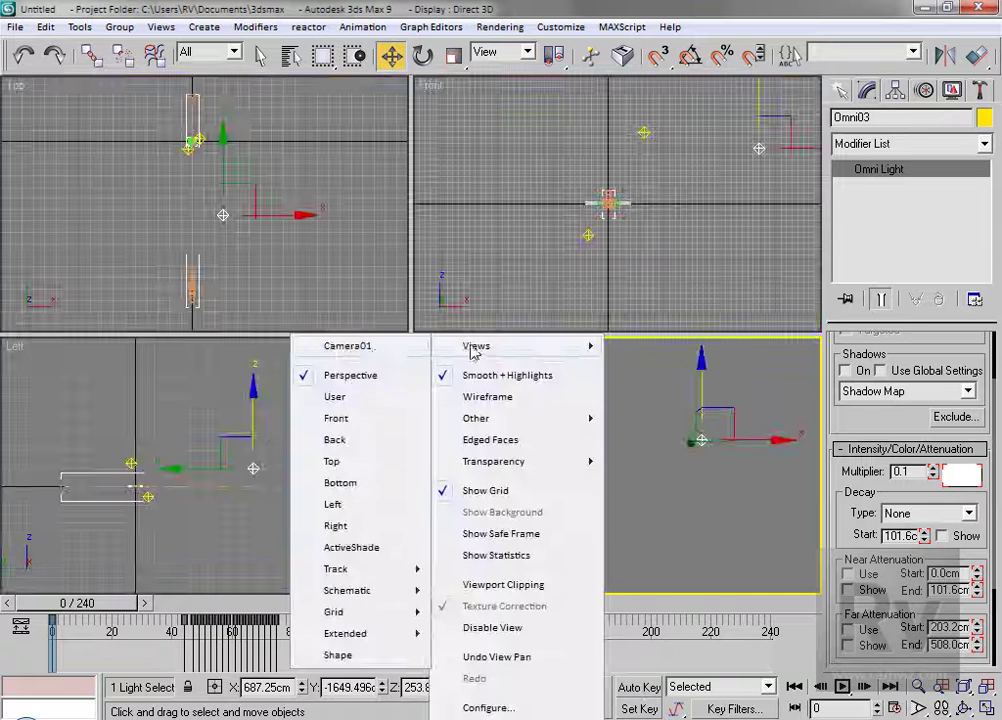
pyautogui.click(358, 345)
pyautogui.click(987, 707)
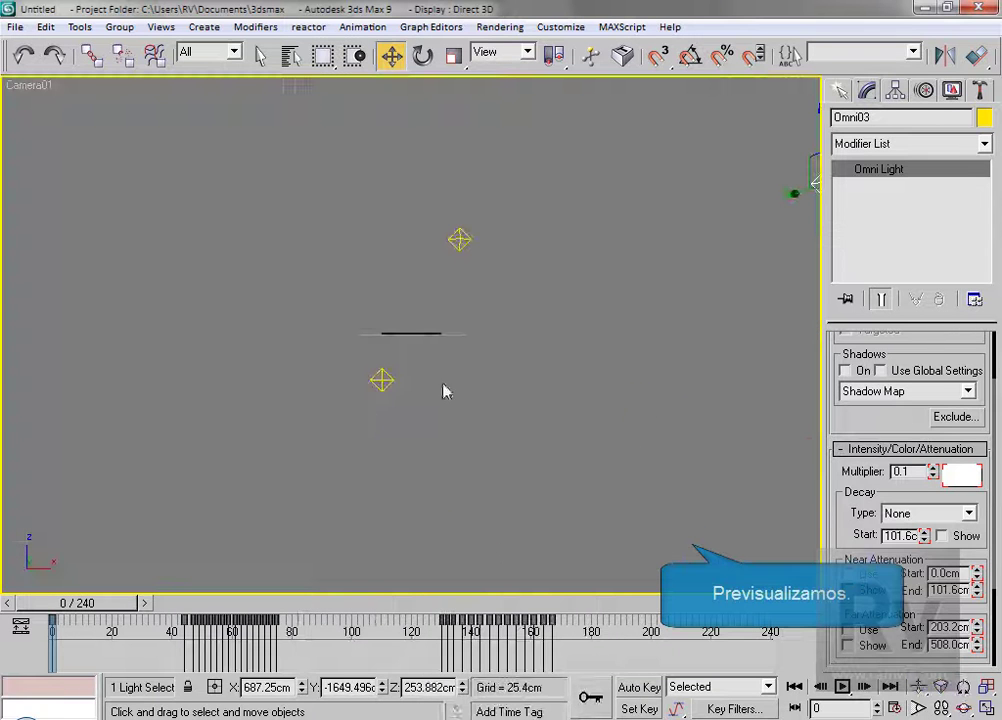
pyautogui.click(843, 687)
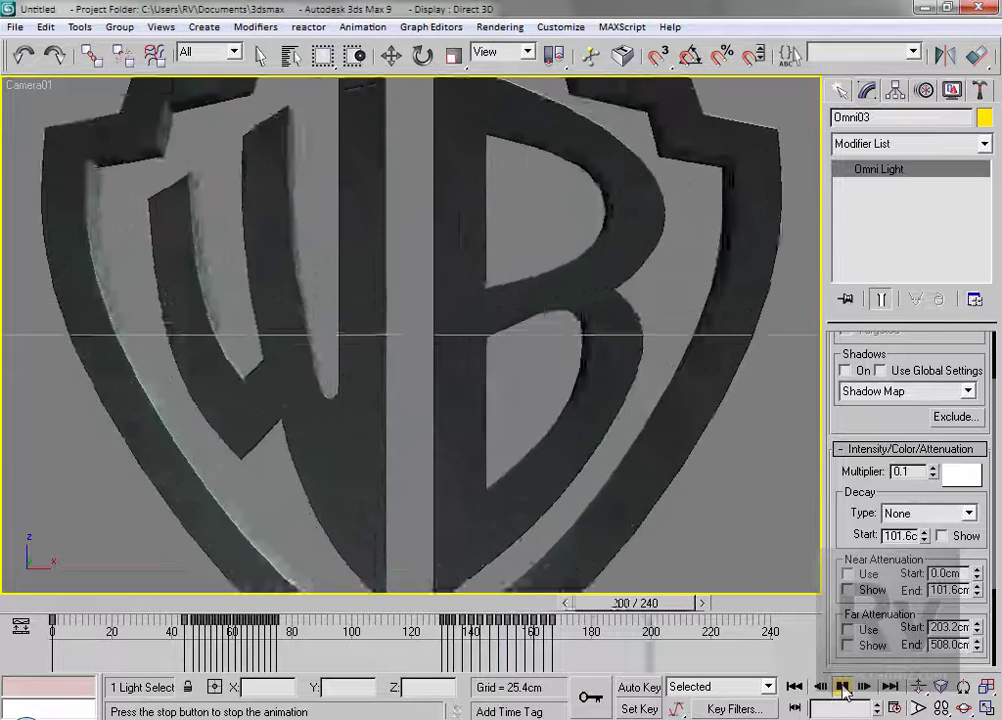
pyautogui.click(842, 687)
pyautogui.click(793, 686)
pyautogui.click(740, 513)
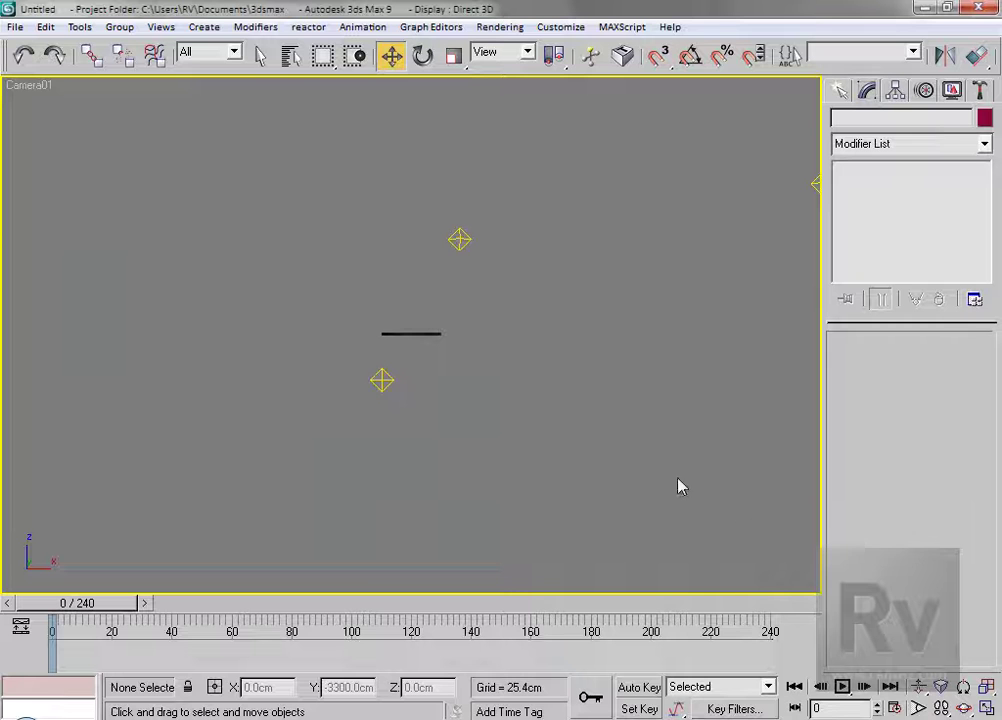
# - Switch the viewport back to Perspective and orbit it to a higher angle
pyautogui.rightClick(20, 88)
pyautogui.click(255, 130)
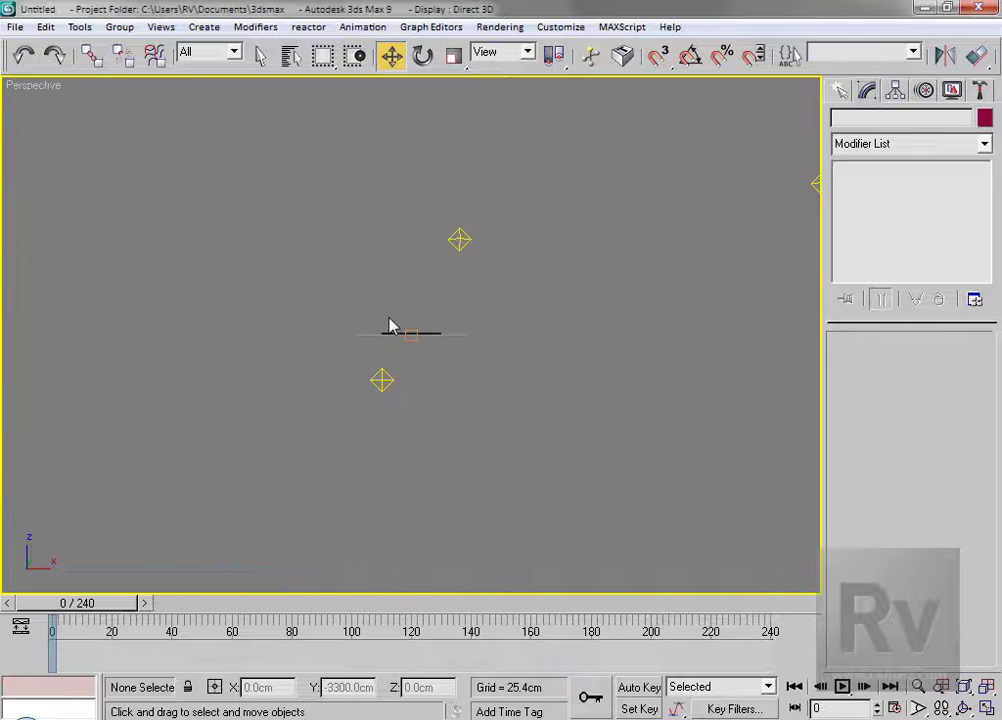
pyautogui.keyDown('alt'); pyautogui.moveTo(396, 309); pyautogui.dragTo(396, 306, button='middle'); pyautogui.keyUp('alt')
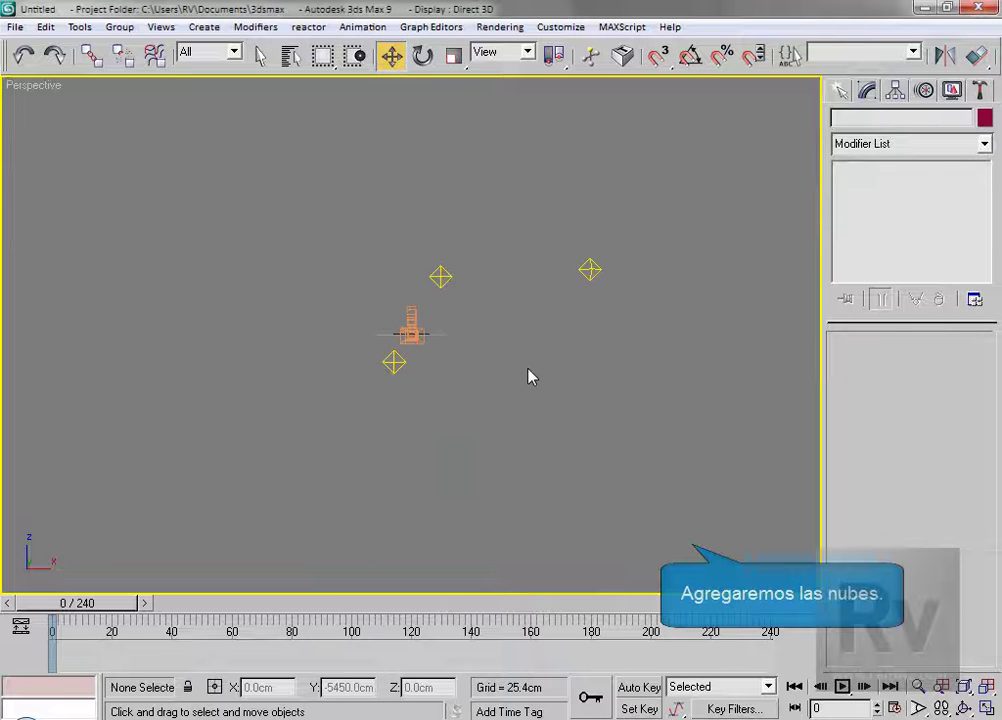
# - Draw Plane01 (2311.803 × 4459.38 cm, 4×4 segments) across the Front view in four-viewport layout
pyautogui.click(842, 91)
pyautogui.click(868, 91)
pyautogui.click(840, 92)
pyautogui.click(845, 122)
pyautogui.click(949, 298)
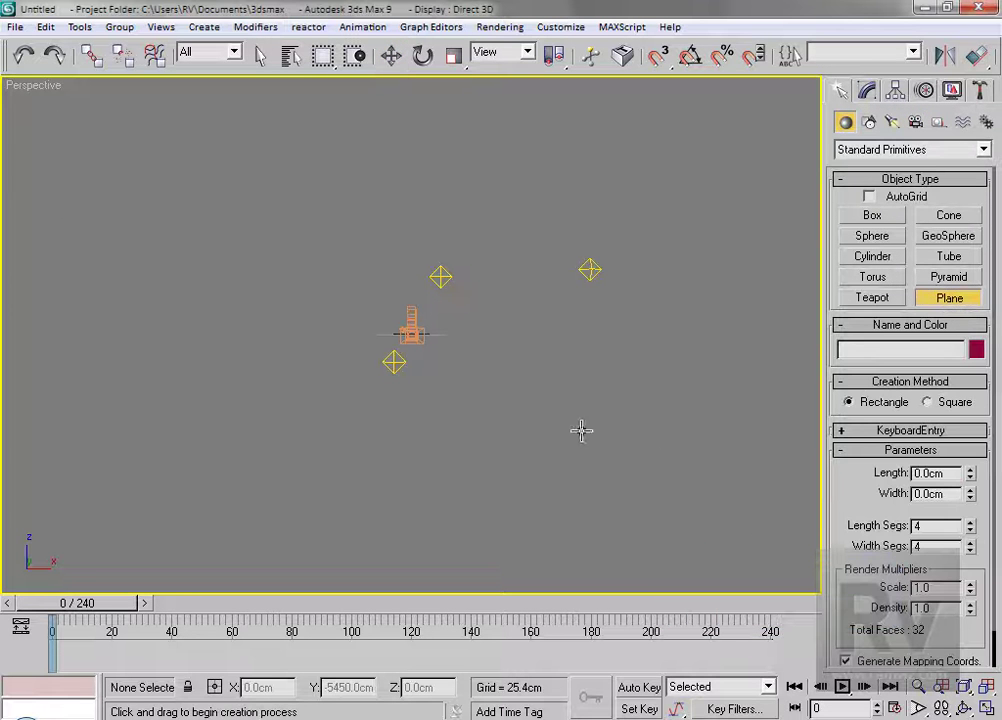
pyautogui.hotkey('alt', 'w')
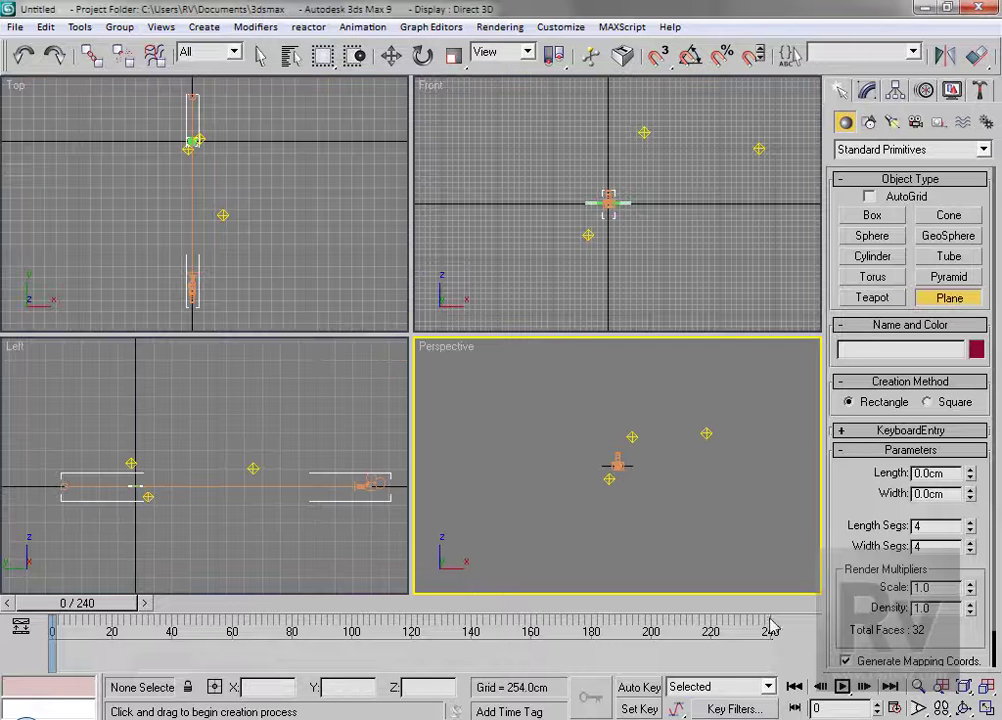
pyautogui.moveTo(652, 222); pyautogui.dragTo(646, 277, button='middle')
pyautogui.scroll(-5, 651, 275)
pyautogui.moveTo(438, 101); pyautogui.dragTo(784, 279)
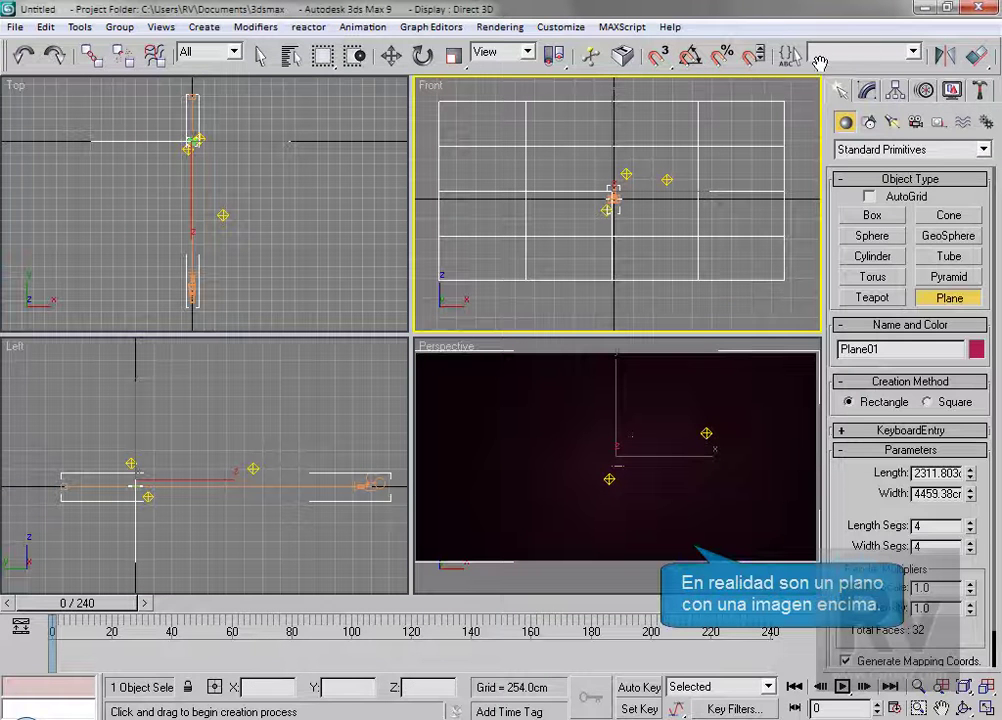
pyautogui.scroll(-3, 818, 63)
pyautogui.scroll(-2, 822, 58)
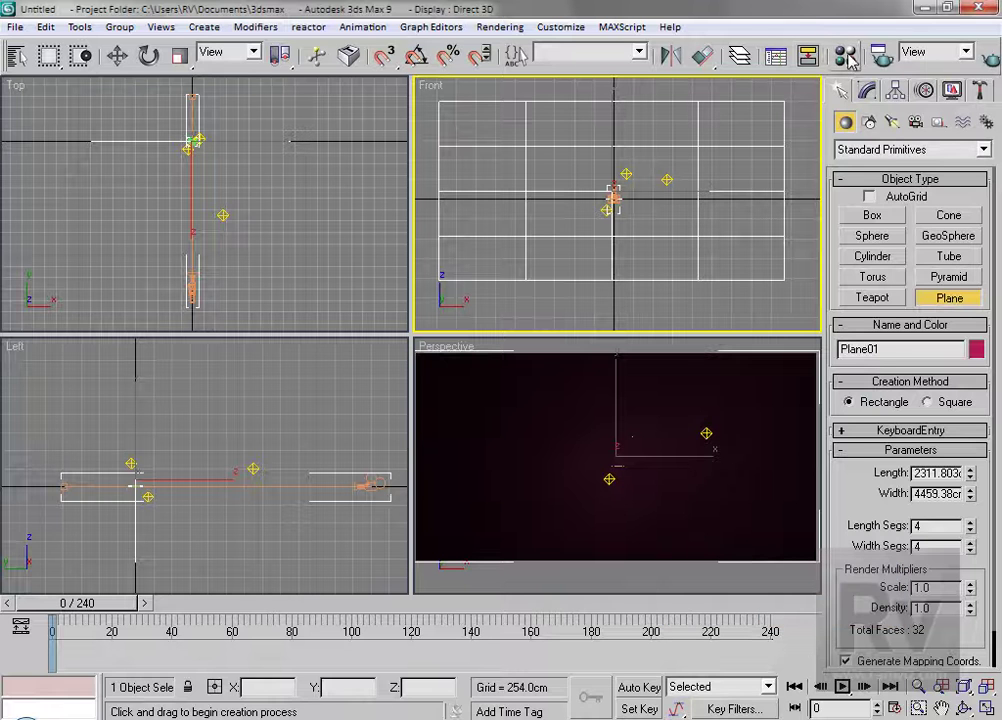
# - Give Plane01 material 02 - Default with nubes001.jpg as its Bitmap diffuse map
pyautogui.click(846, 57)
pyautogui.click(192, 326)
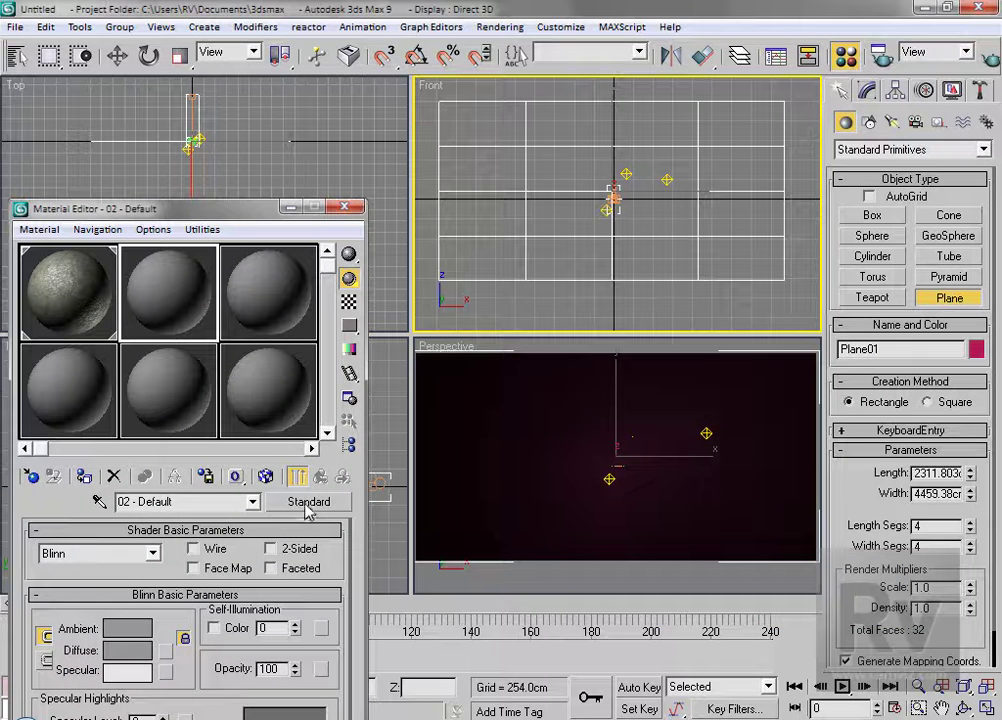
pyautogui.moveTo(165, 580); pyautogui.dragTo(148, 384)
pyautogui.moveTo(268, 222); pyautogui.dragTo(254, 16)
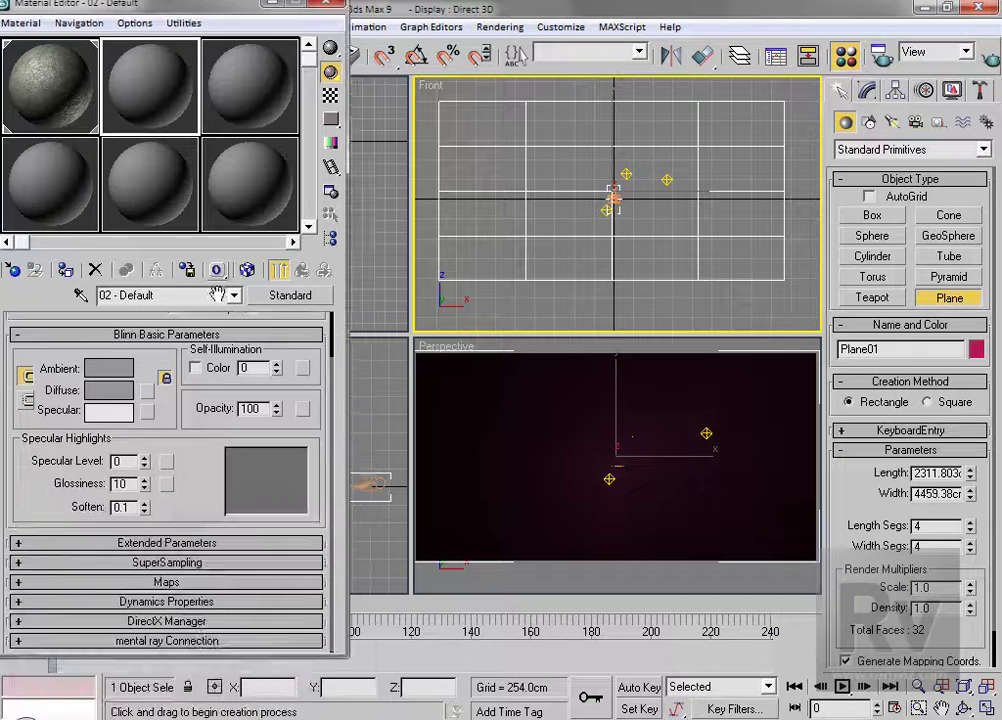
pyautogui.click(192, 582)
pyautogui.click(234, 380)
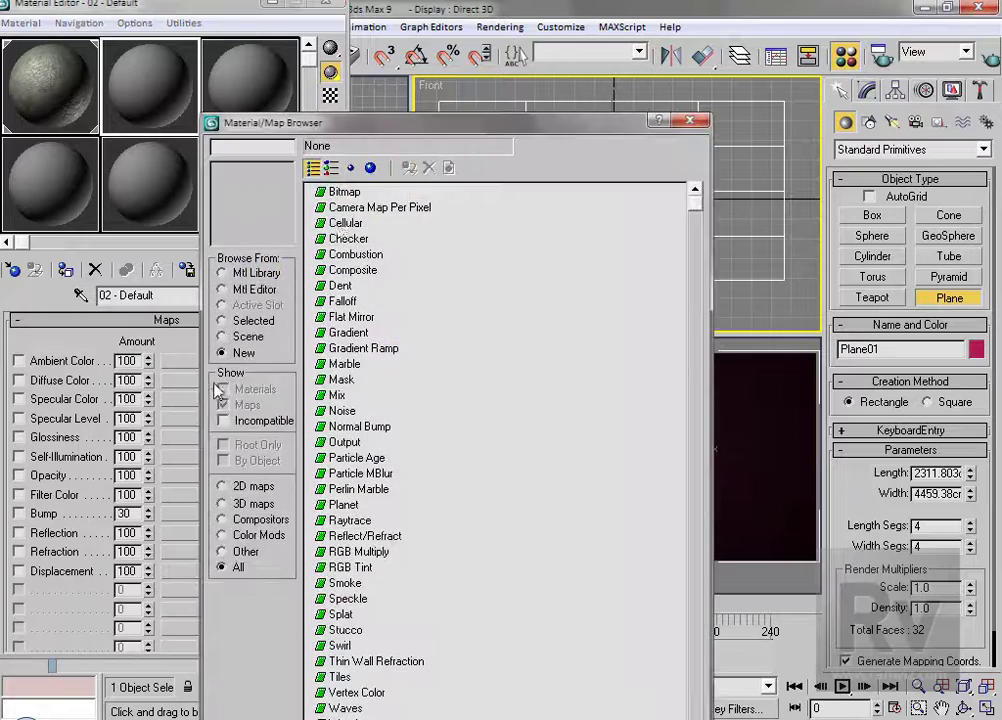
pyautogui.doubleClick(345, 130)
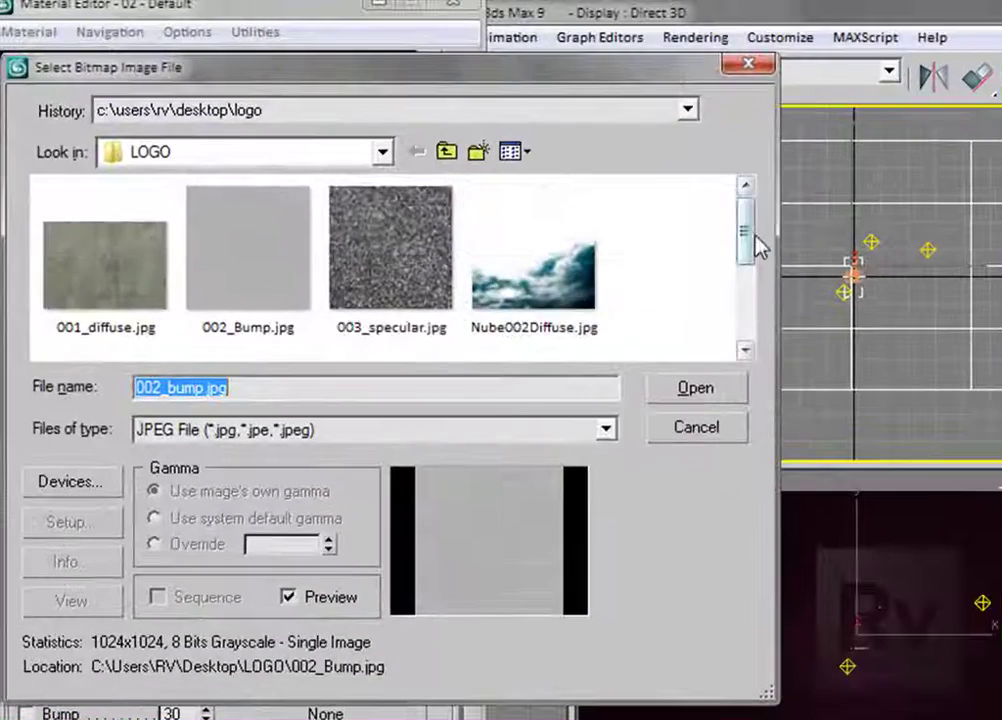
pyautogui.scroll(-3, 756, 238)
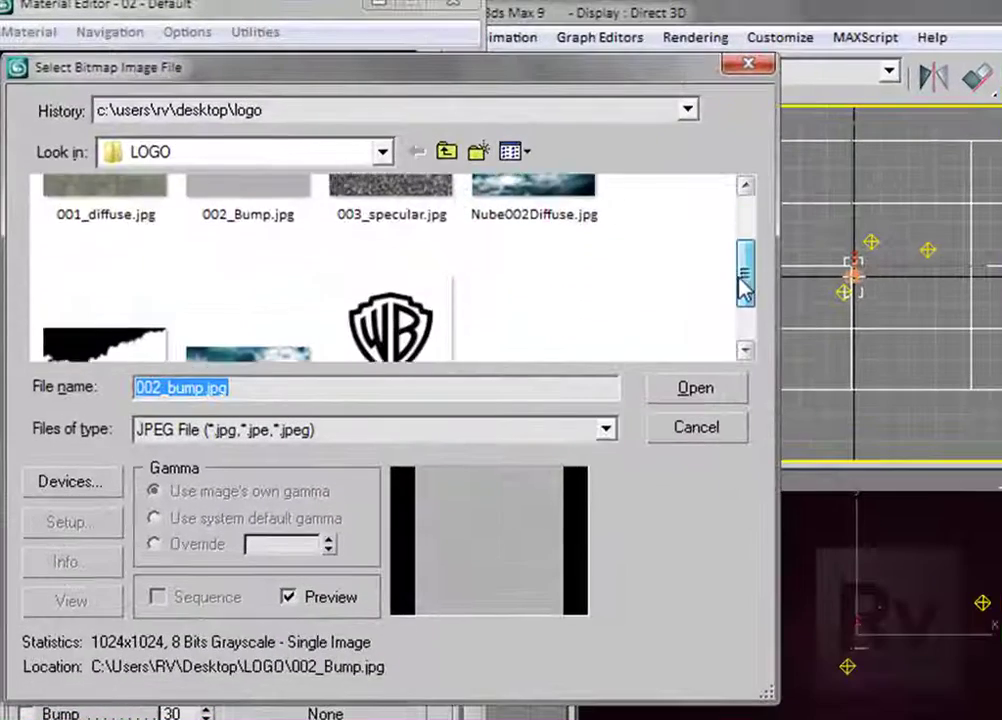
pyautogui.click(246, 258)
pyautogui.click(722, 393)
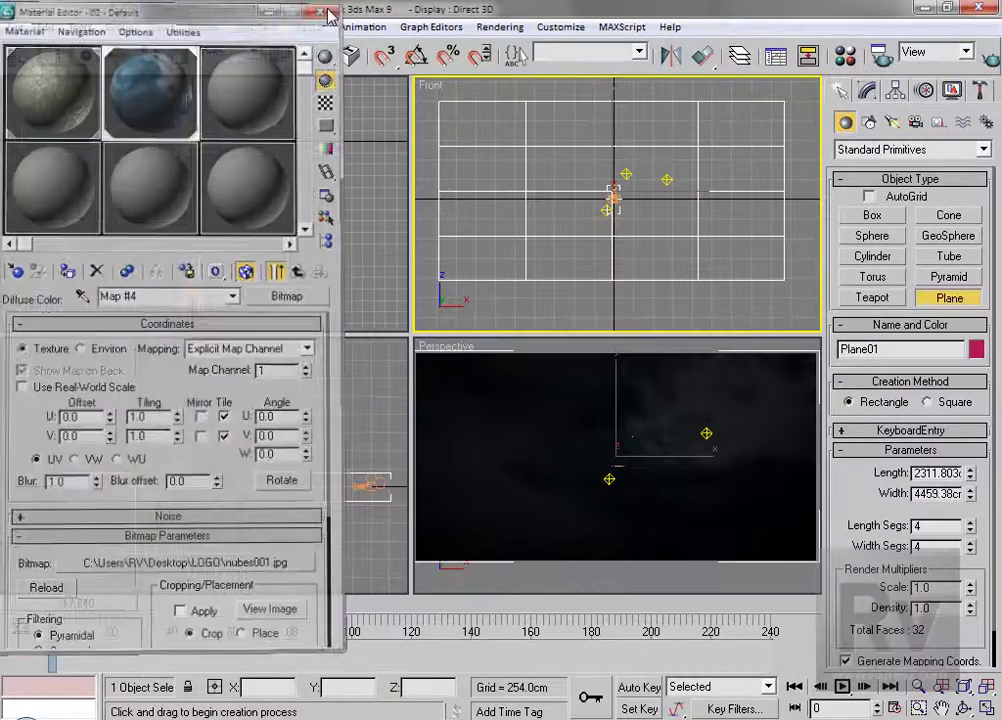
pyautogui.click(325, 5)
pyautogui.rightClick(277, 208)
# - Move Plane01 farther behind the logo and slightly lower, viewed through Camera01
pyautogui.click(117, 56)
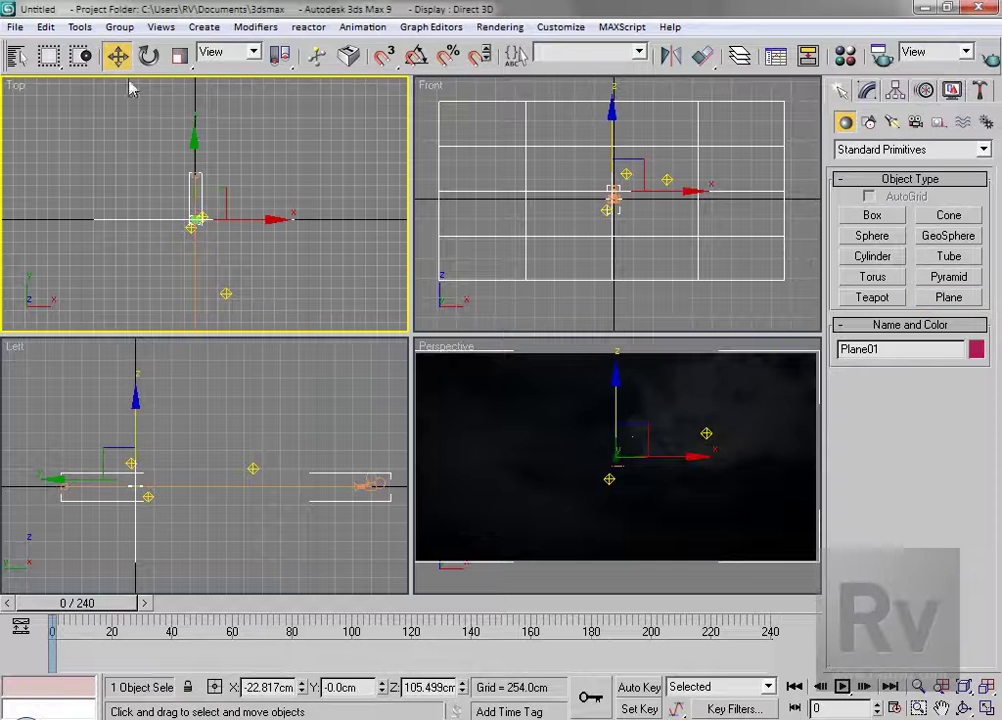
pyautogui.moveTo(196, 155)
pyautogui.mouseDown()
pyautogui.moveTo(200, 78)
pyautogui.moveTo(365, 247)
pyautogui.mouseUp()
pyautogui.rightClick(446, 349)
pyautogui.moveTo(488, 346)
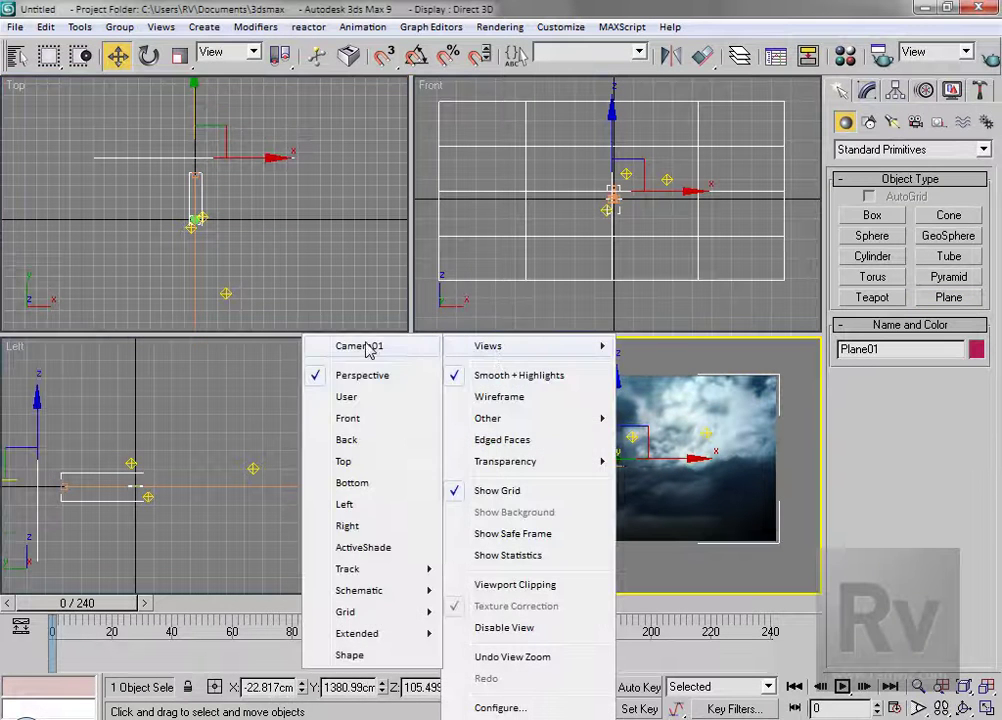
pyautogui.click(367, 350)
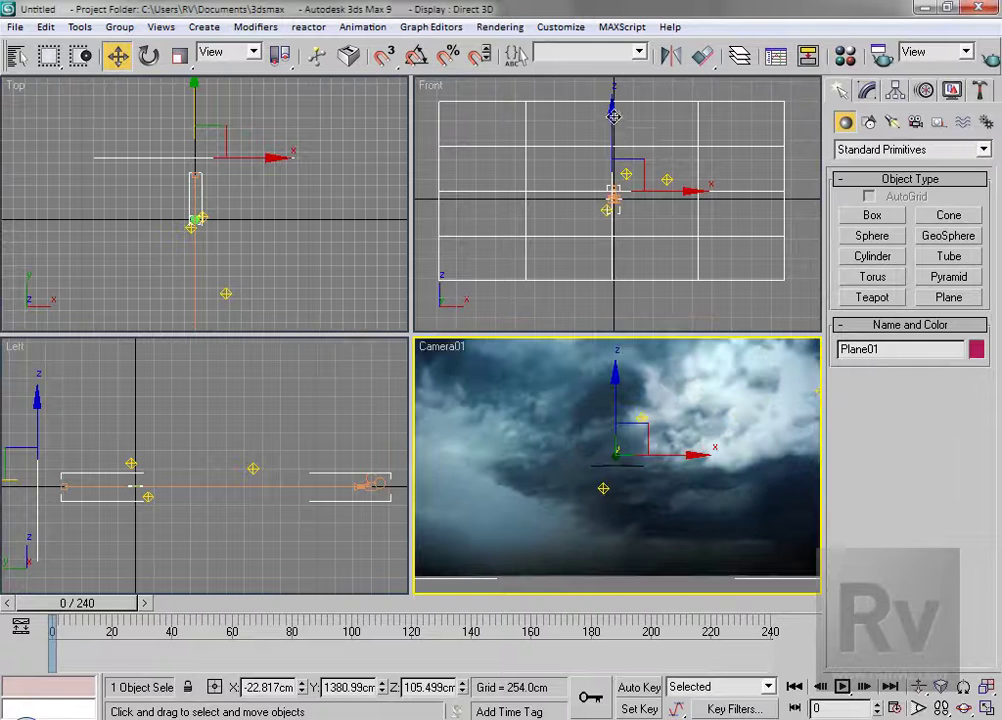
pyautogui.moveTo(614, 116); pyautogui.dragTo(614, 123)
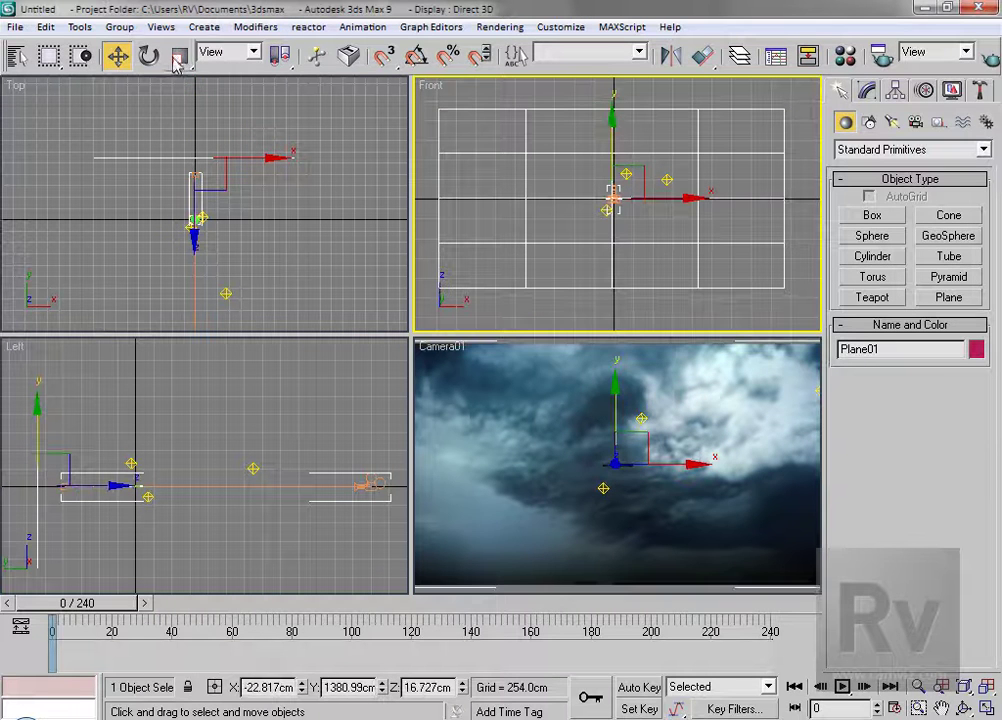
# - Uniformly scale Plane01 to 159.625% so clouds fill the view, checking up to frame 228
pyautogui.click(178, 58)
pyautogui.moveTo(647, 192)
pyautogui.mouseDown()
pyautogui.moveTo(703, 133)
pyautogui.moveTo(542, 224)
pyautogui.mouseUp()
pyautogui.moveTo(93, 614)
pyautogui.mouseDown()
pyautogui.moveTo(505, 606)
pyautogui.moveTo(731, 620)
pyautogui.moveTo(52, 614)
pyautogui.mouseUp()
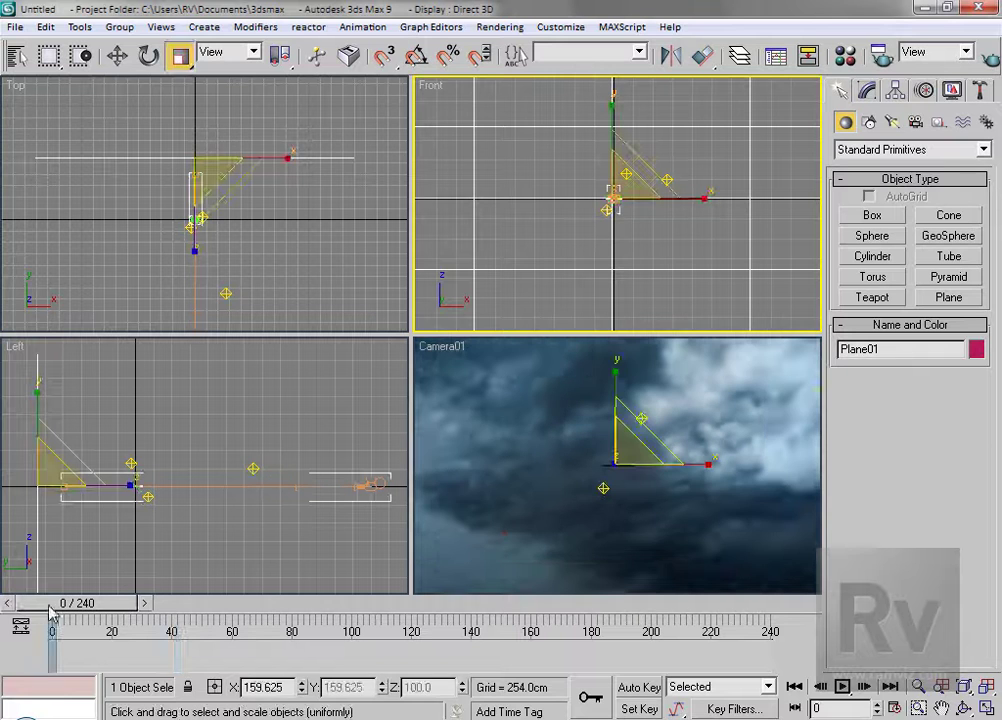
pyautogui.click(265, 228)
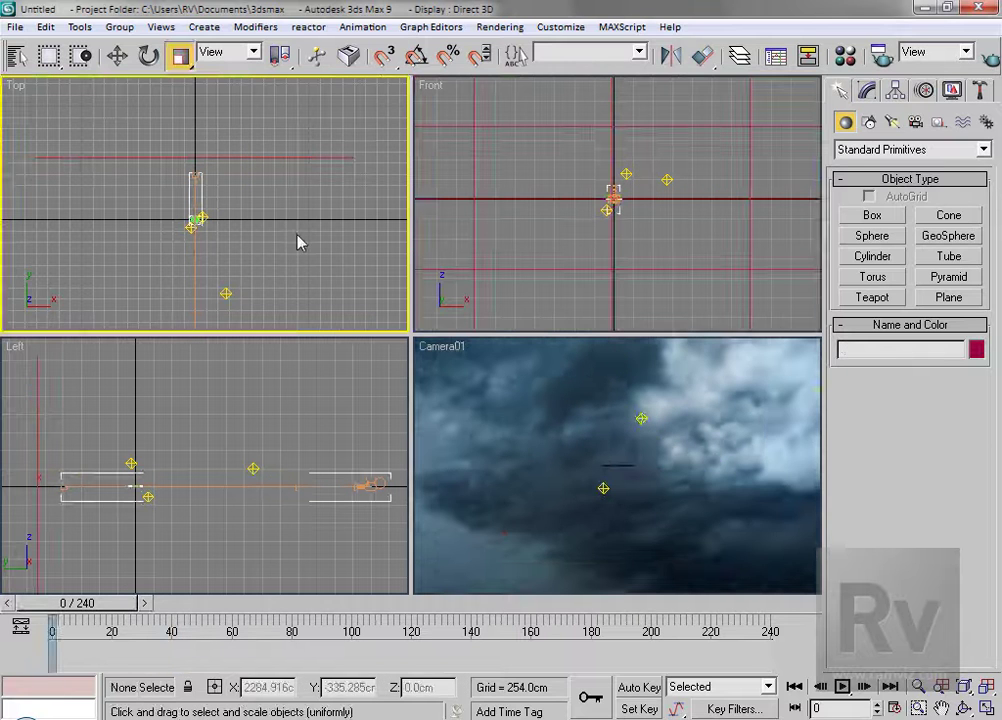
# - Draw a second plane, Plane02, and apply material 03 - Default with a Nube002Diffuse.jpg diffuse map
pyautogui.click(949, 297)
pyautogui.moveTo(524, 172); pyautogui.dragTo(742, 262)
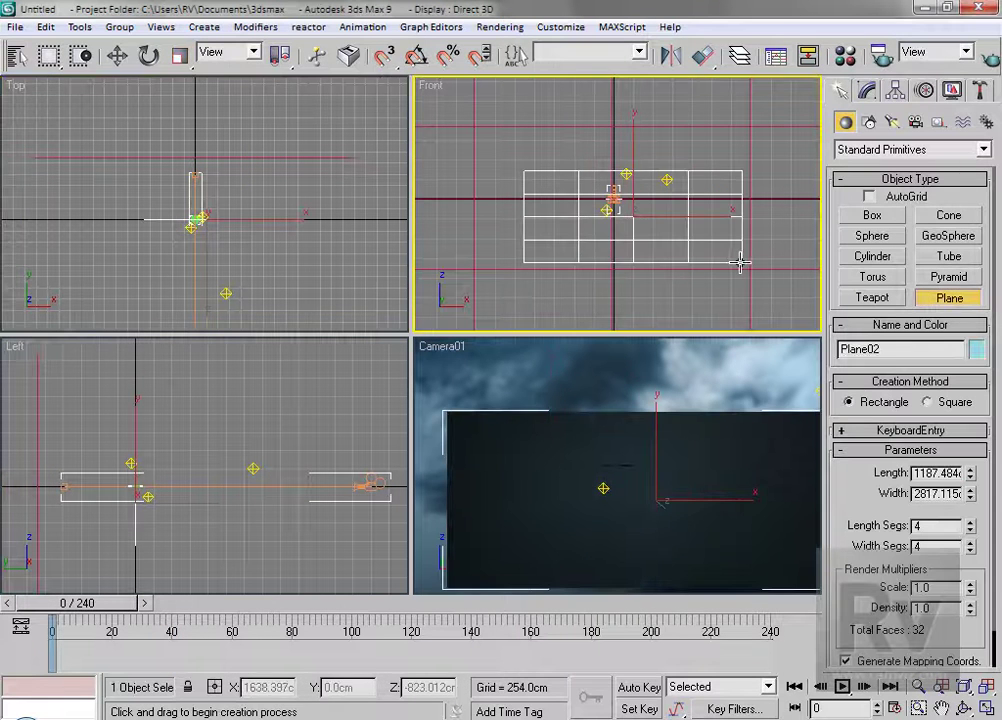
pyautogui.press('m')
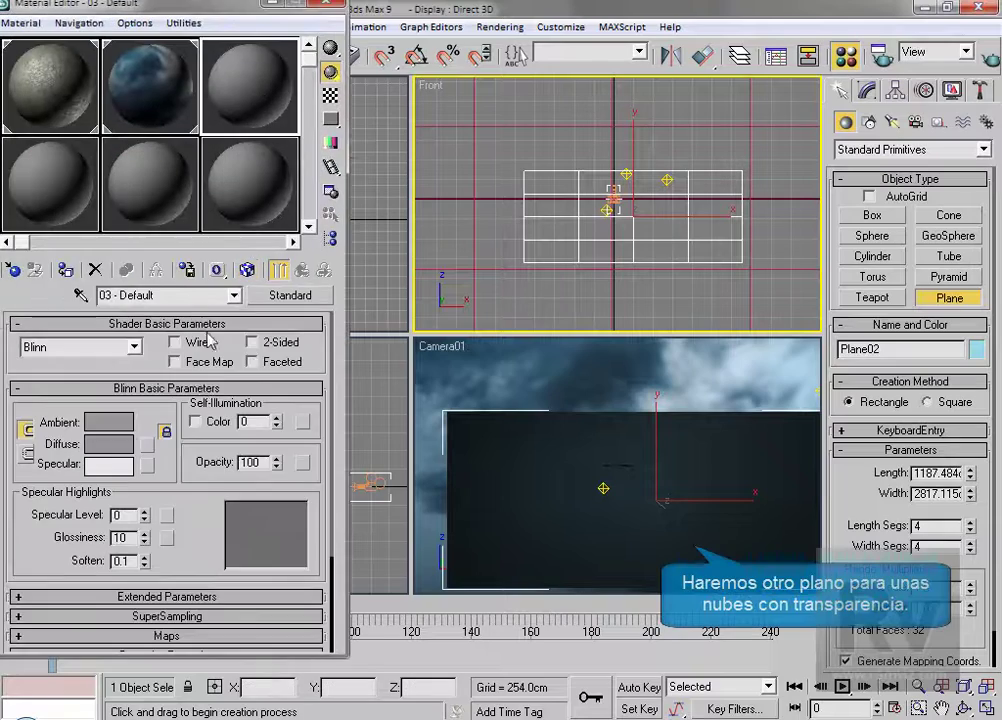
pyautogui.moveTo(202, 550); pyautogui.dragTo(197, 369)
pyautogui.click(165, 313)
pyautogui.click(273, 398)
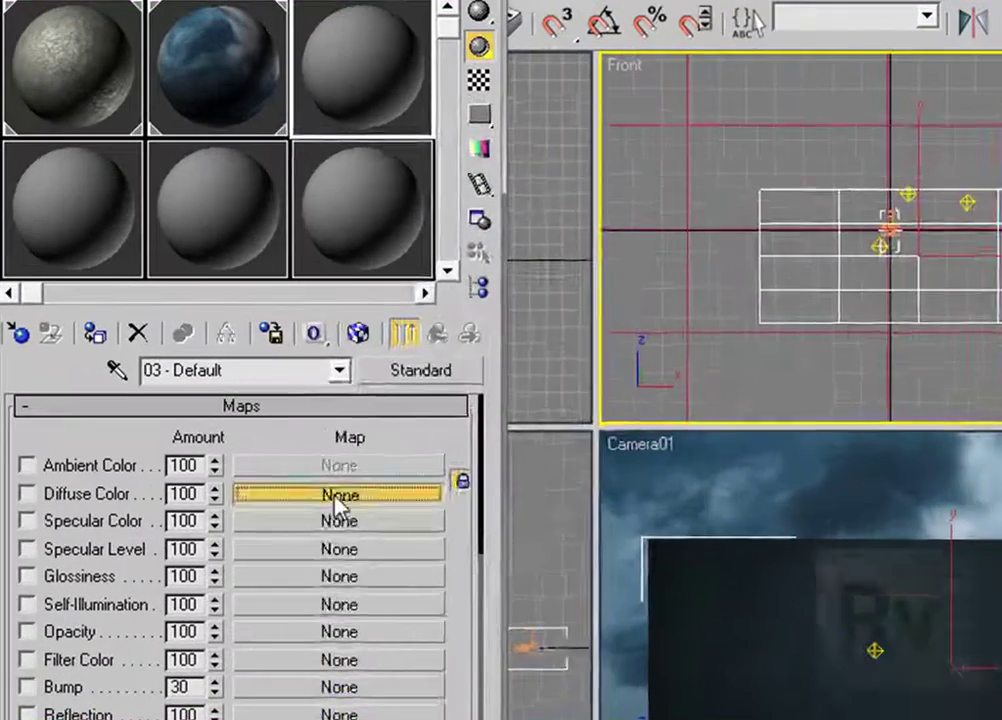
pyautogui.doubleClick(490, 219)
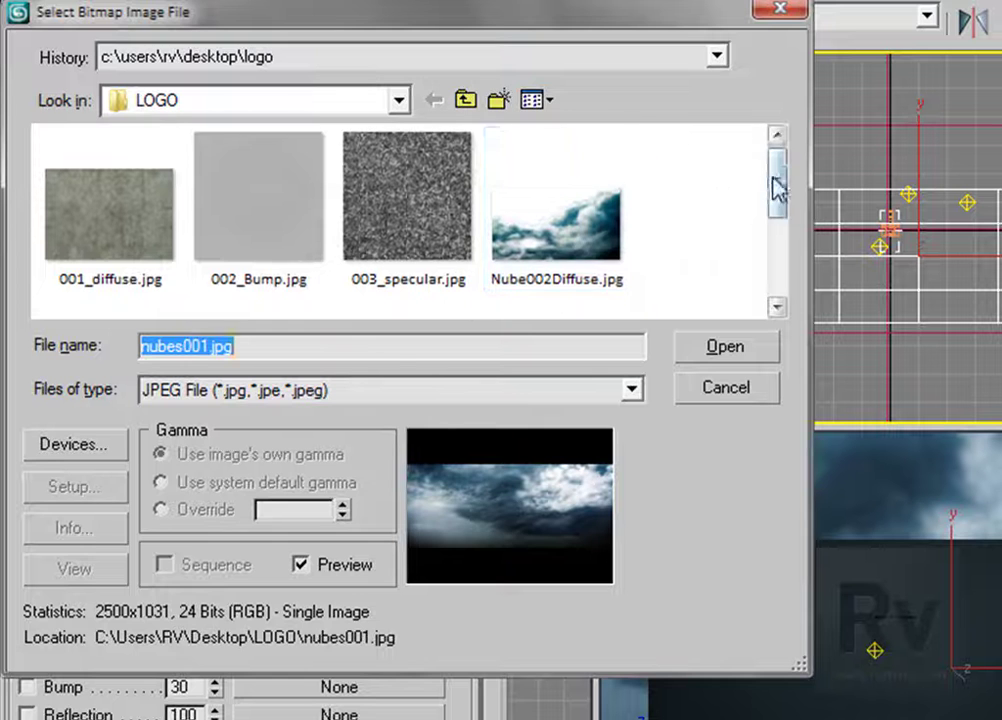
pyautogui.scroll(-1, 776, 190)
pyautogui.click(575, 192)
pyautogui.click(718, 346)
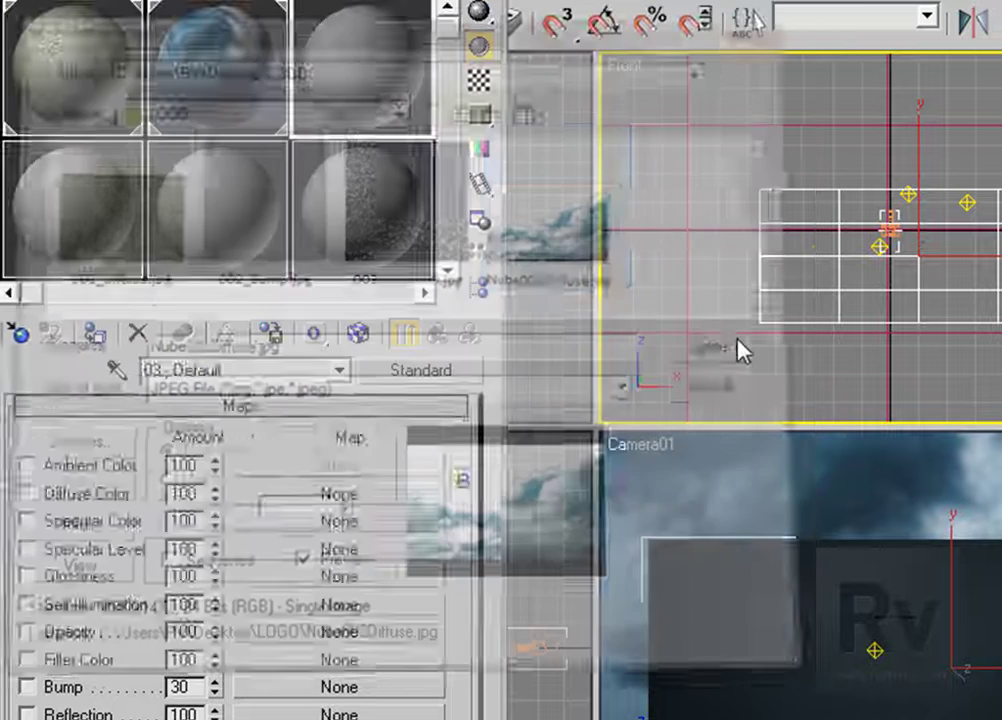
pyautogui.moveTo(358, 100); pyautogui.dragTo(810, 611)
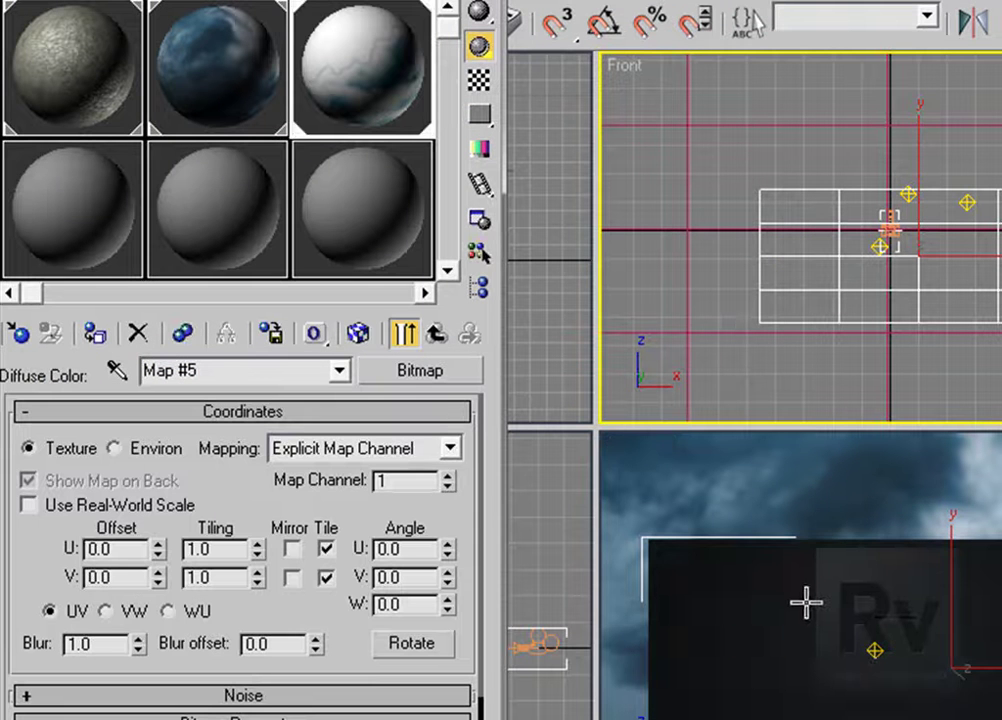
pyautogui.click(351, 333)
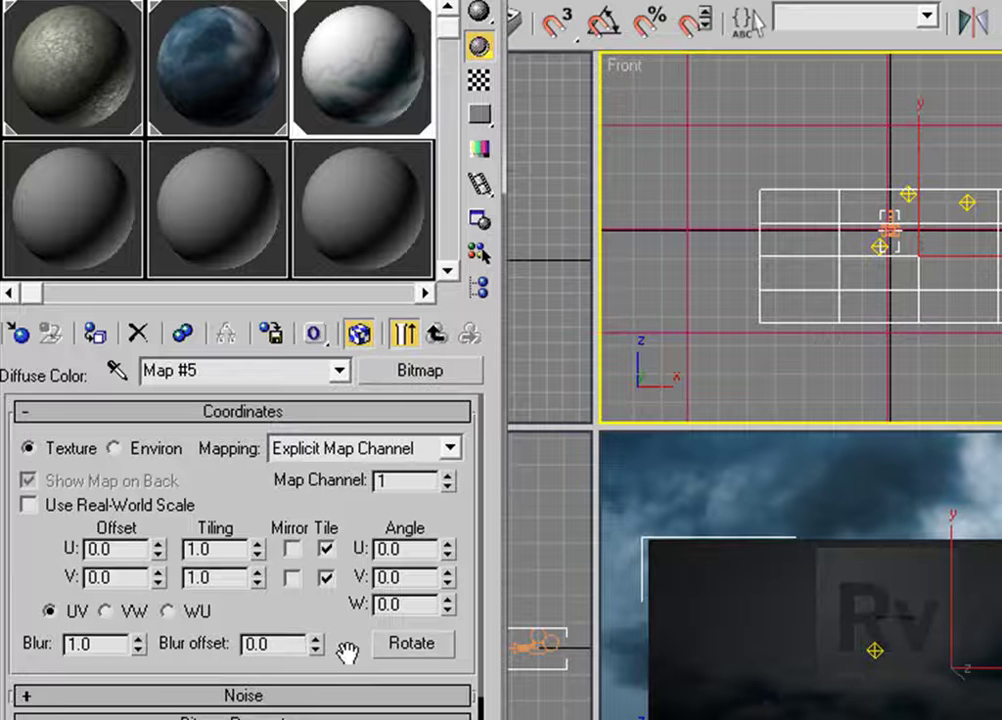
# - Add Nube002Trans.jpg as the material's Opacity bitmap
pyautogui.click(326, 376)
pyautogui.click(328, 394)
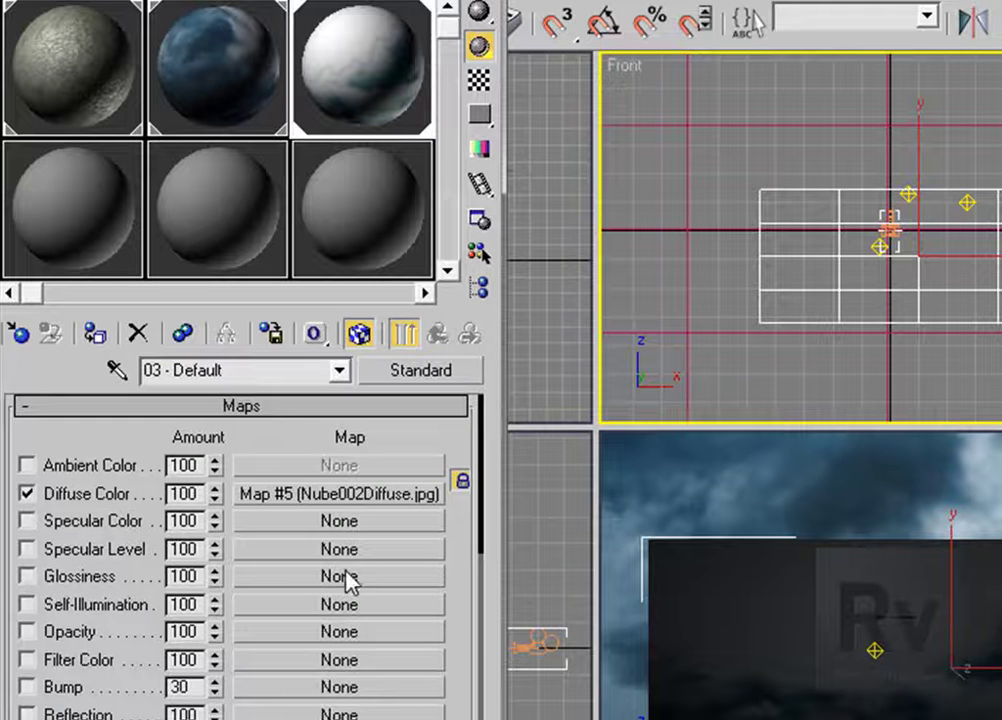
pyautogui.click(306, 630)
pyautogui.doubleClick(497, 219)
pyautogui.moveTo(783, 192); pyautogui.dragTo(776, 253)
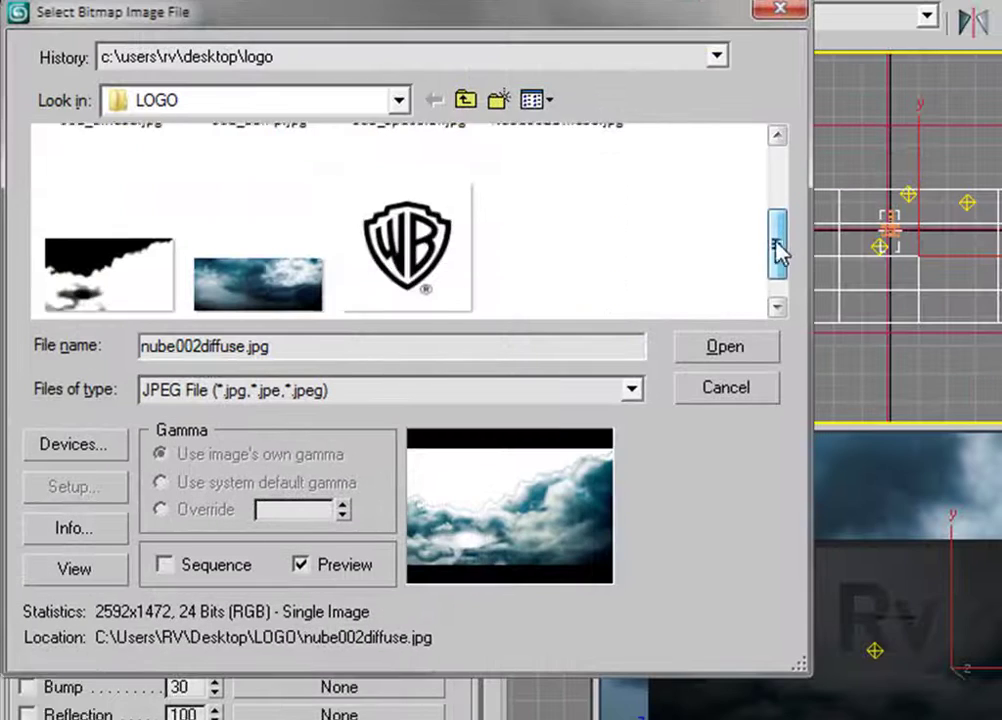
pyautogui.click(152, 292)
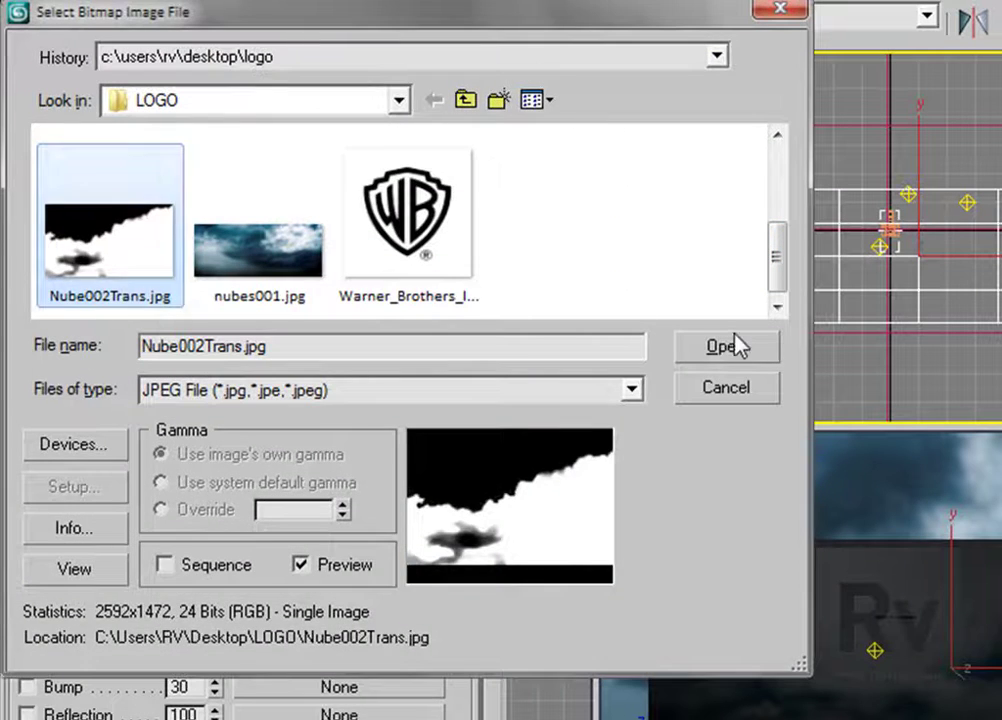
pyautogui.click(728, 346)
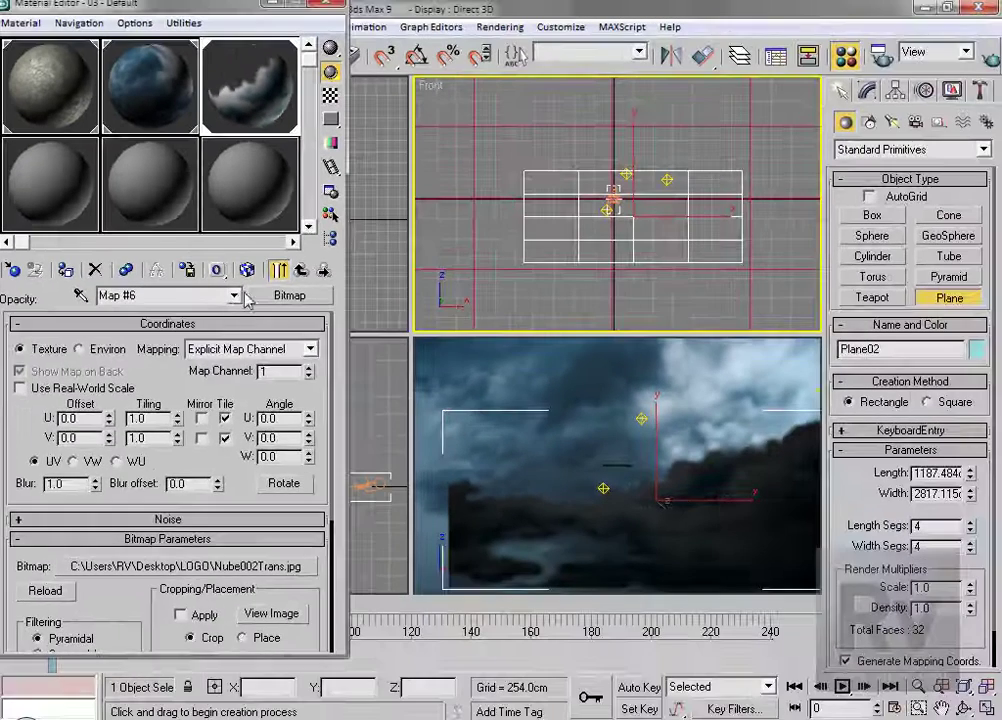
# - Enable Show Map in Viewport on 03 - Default and minimize the Material Editor
pyautogui.click(234, 295)
pyautogui.click(176, 241)
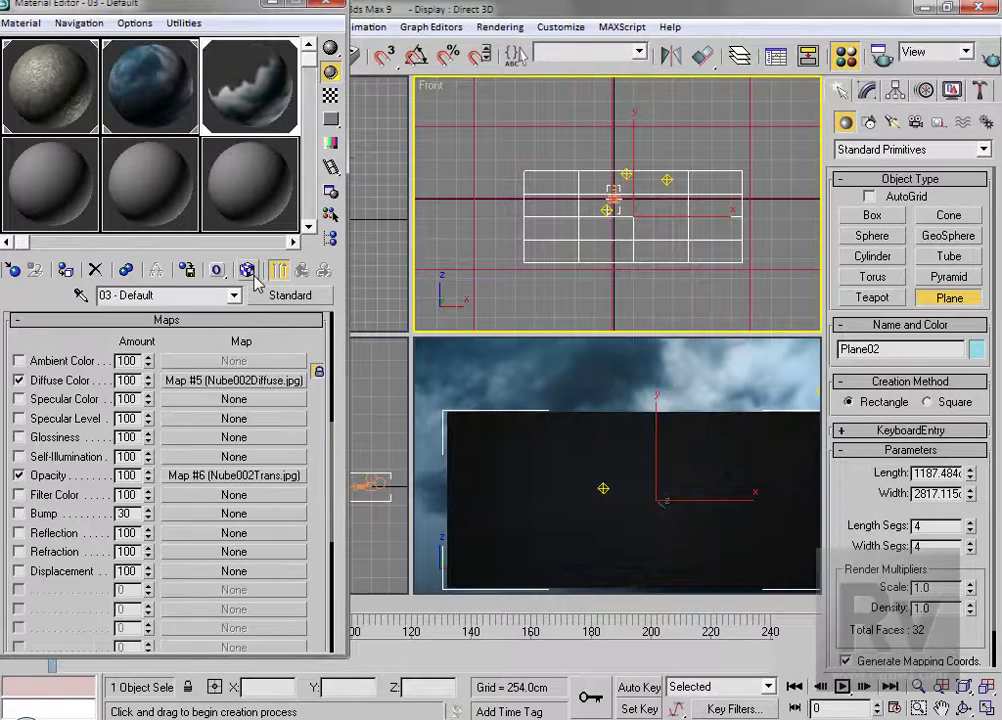
pyautogui.click(248, 271)
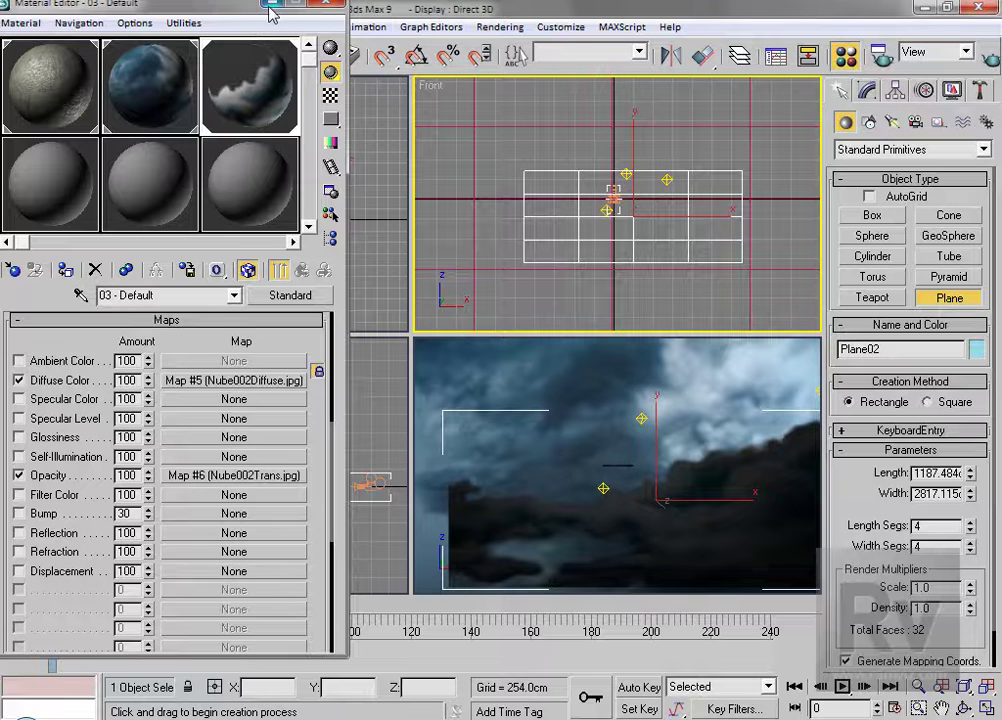
pyautogui.click(270, 7)
pyautogui.rightClick(280, 201)
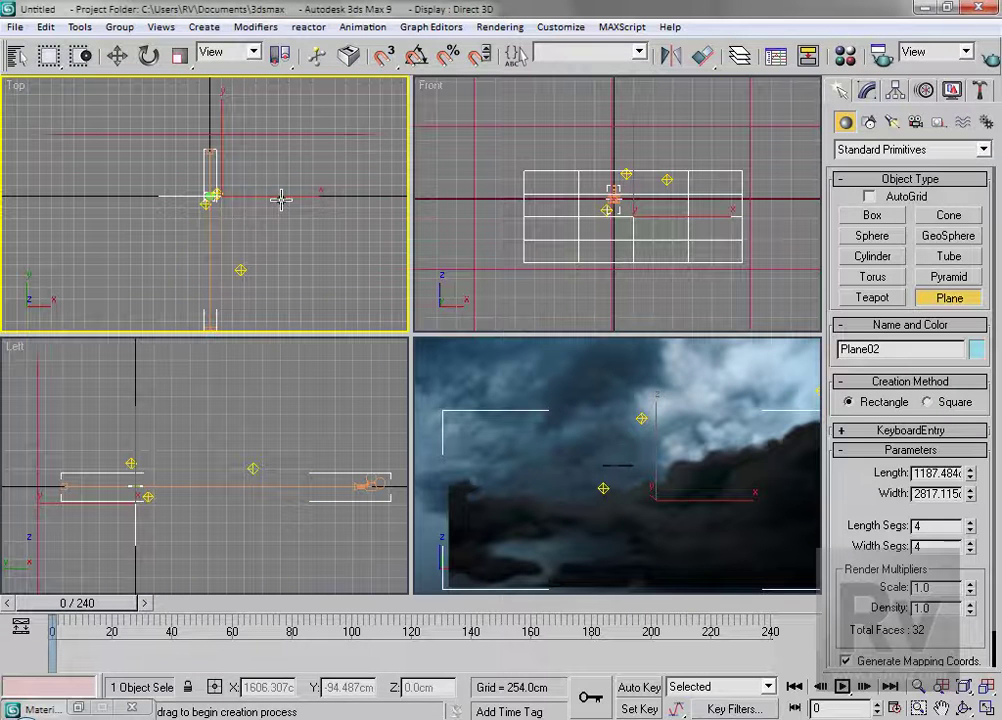
# - Inspect the layering of logo, cloud planes, light and camera in a maximized Top view, then scrub to frame 37
pyautogui.press('w')
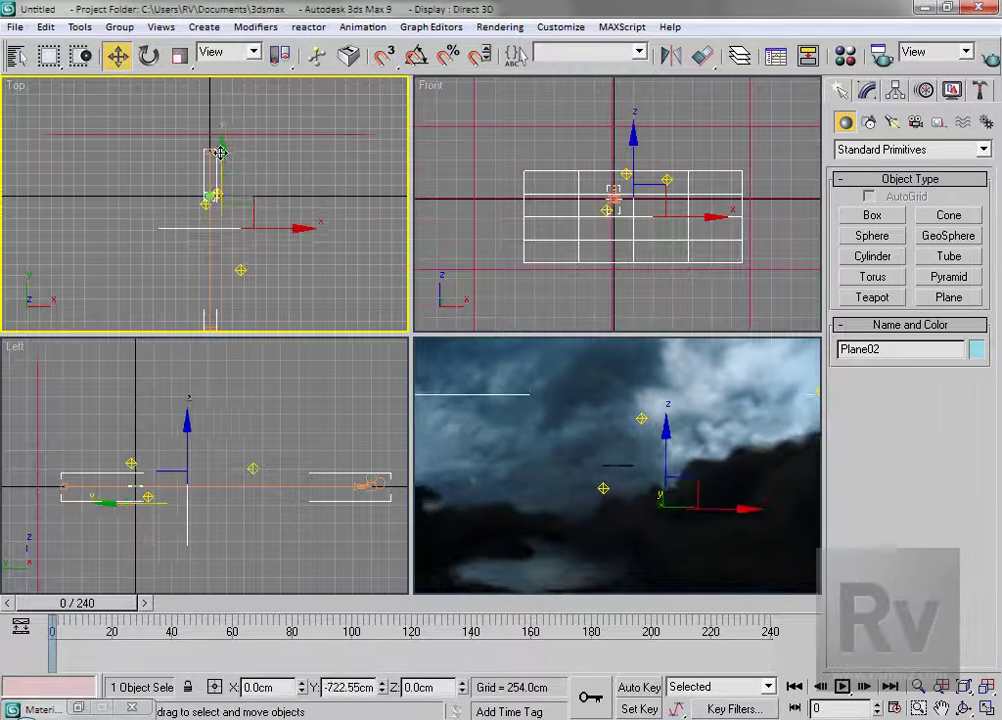
pyautogui.moveTo(237, 187); pyautogui.dragTo(288, 143, button='middle')
pyautogui.click(293, 150)
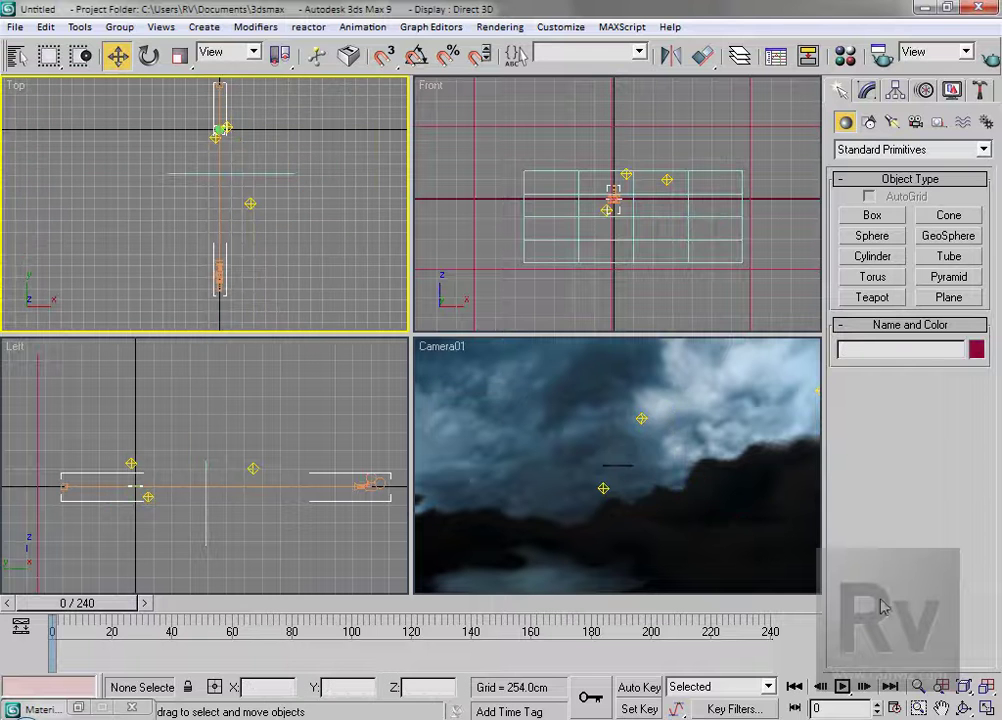
pyautogui.hotkey('alt', 'w')
pyautogui.moveTo(629, 423)
pyautogui.mouseDown(button='middle')
pyautogui.moveTo(596, 443)
pyautogui.moveTo(517, 375)
pyautogui.moveTo(548, 380)
pyautogui.mouseUp(button='middle')
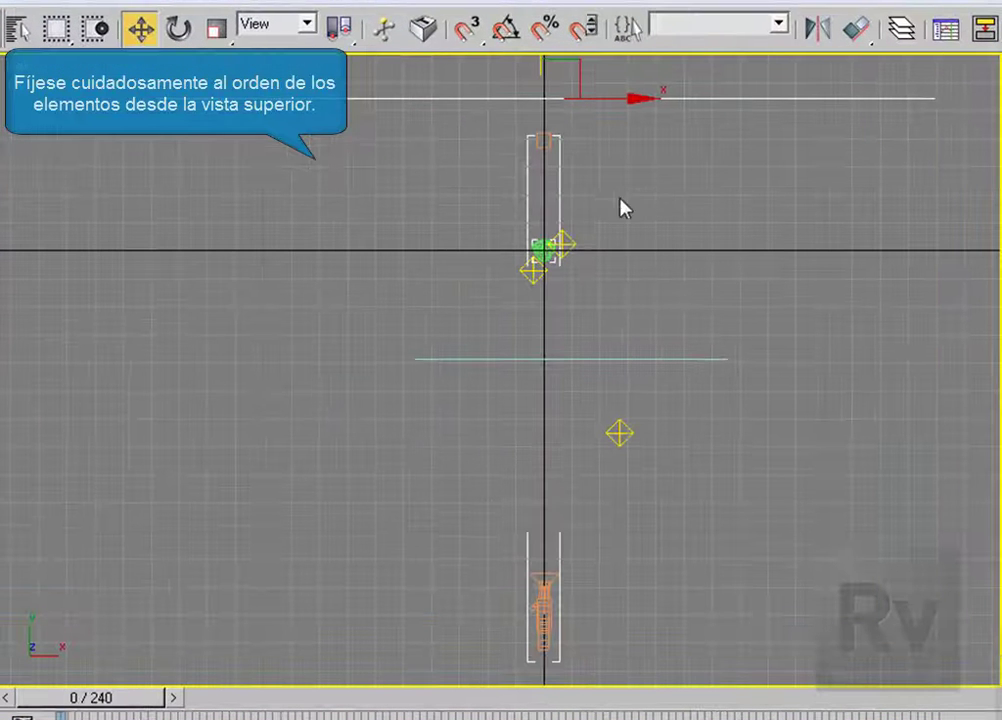
pyautogui.click(447, 237)
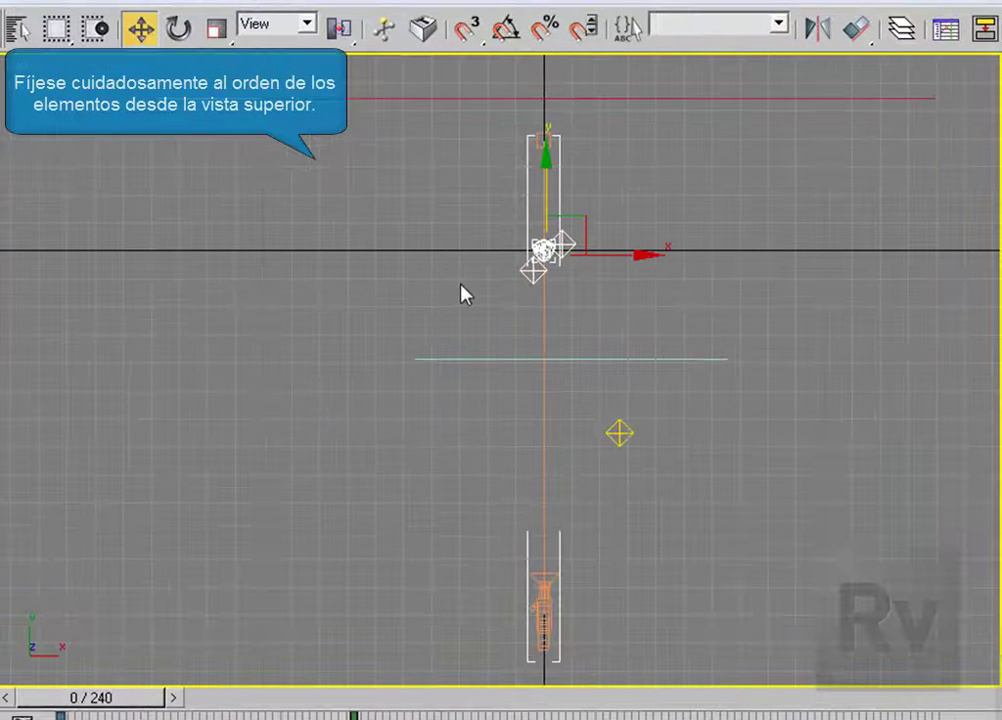
pyautogui.moveTo(690, 400); pyautogui.dragTo(673, 405)
pyautogui.click(619, 432)
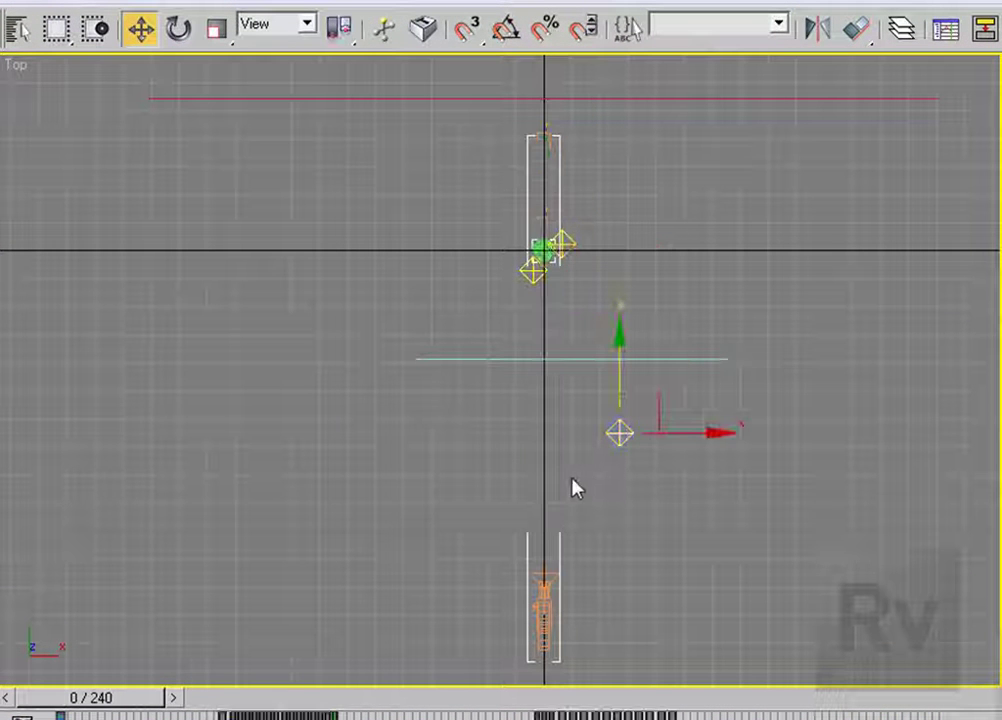
pyautogui.click(717, 537)
pyautogui.hotkey('alt', 'w')
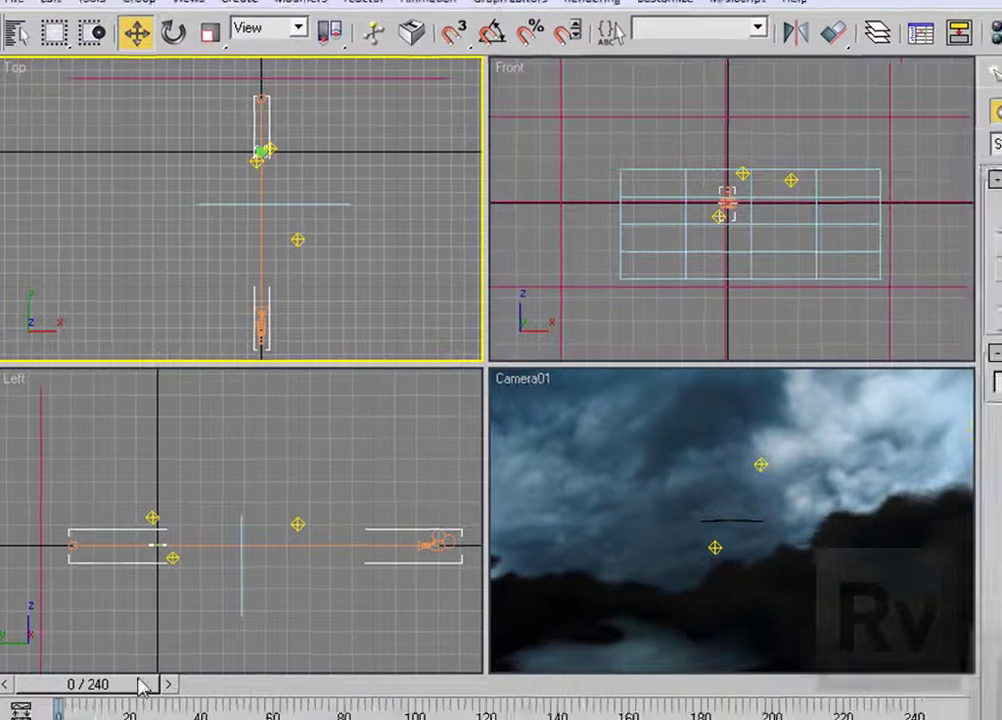
pyautogui.moveTo(139, 690)
pyautogui.mouseDown()
pyautogui.moveTo(155, 605)
pyautogui.moveTo(166, 601)
pyautogui.mouseUp()
# - Move Plane02 along Y in the Top view and scrub the animation to check it
pyautogui.press('w')
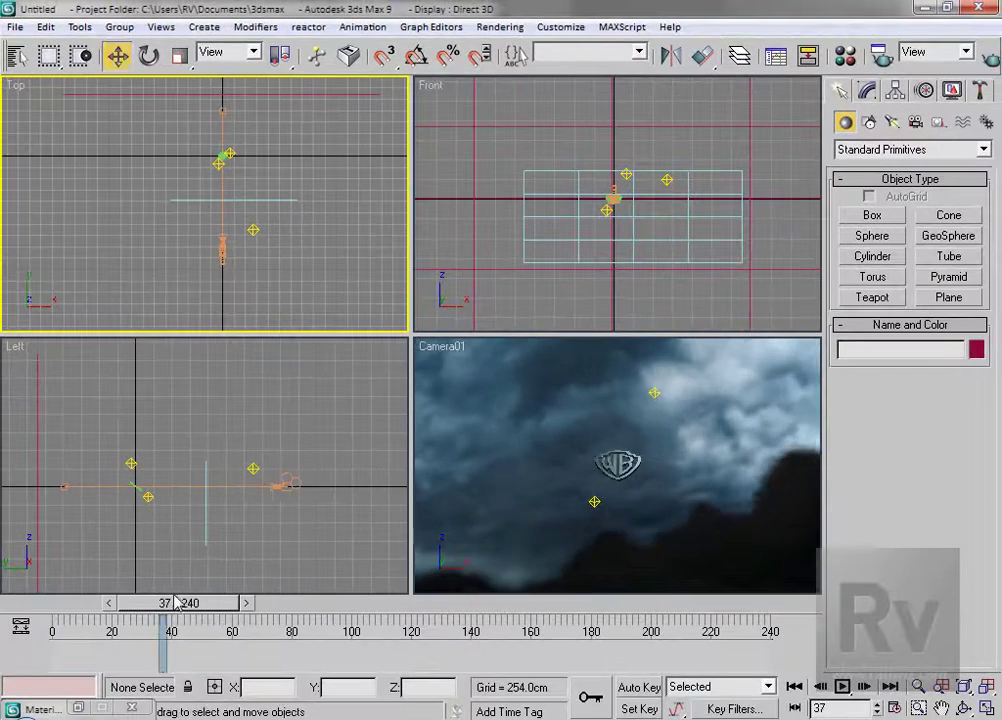
pyautogui.click(237, 200)
pyautogui.moveTo(237, 201); pyautogui.dragTo(237, 127)
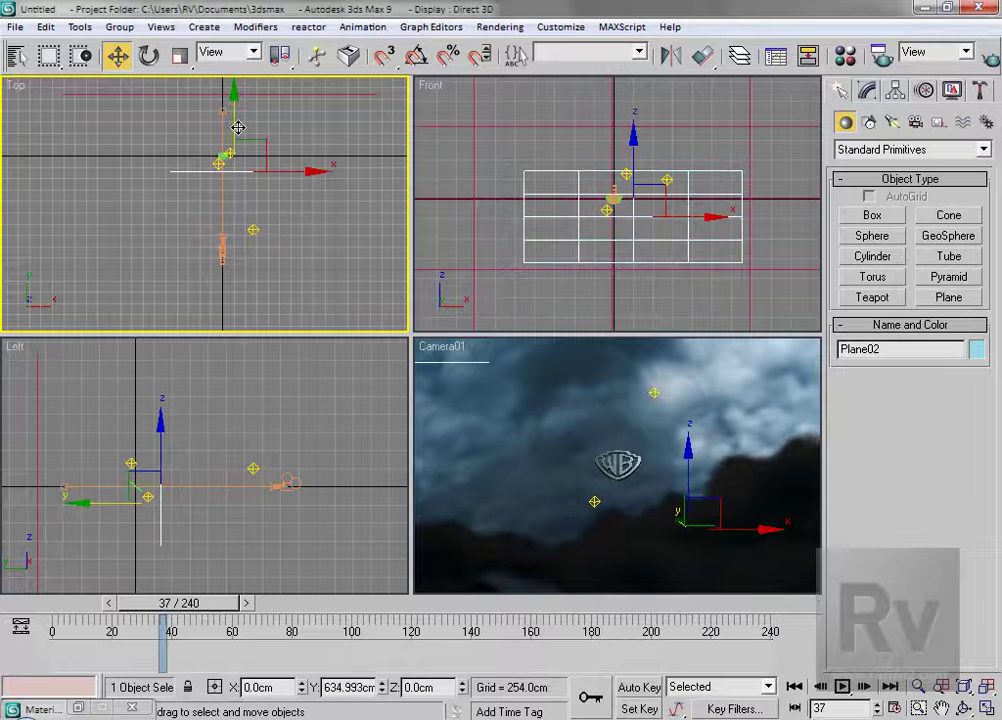
pyautogui.moveTo(178, 603); pyautogui.dragTo(224, 586)
pyautogui.press('w')
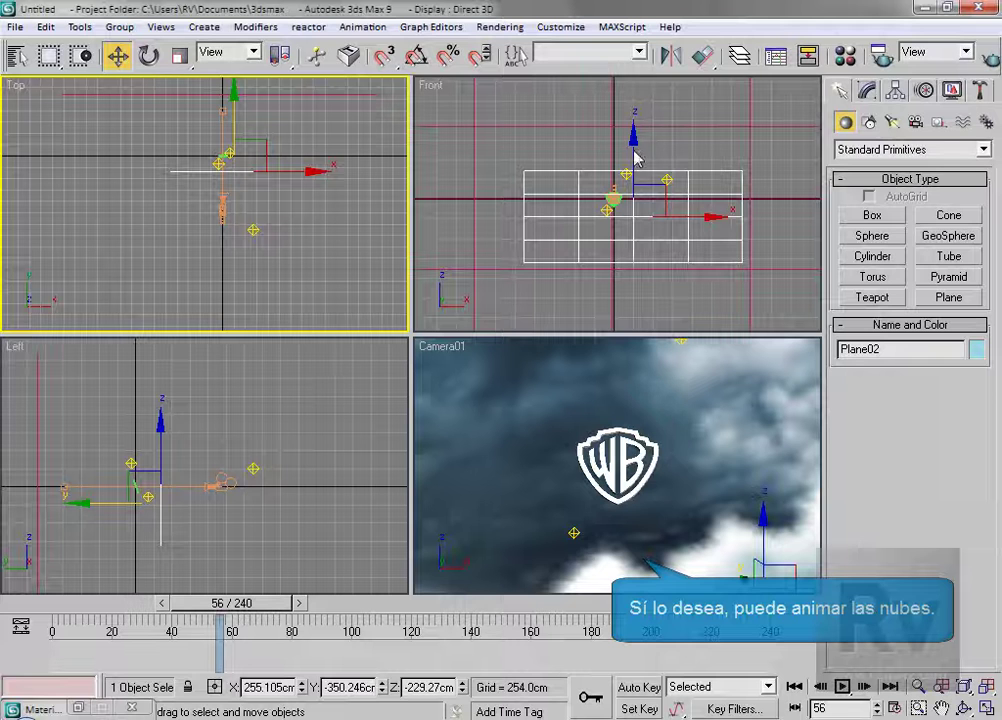
pyautogui.click(636, 142)
pyautogui.moveTo(231, 603)
pyautogui.mouseDown()
pyautogui.moveTo(239, 608)
pyautogui.moveTo(90, 612)
pyautogui.mouseUp()
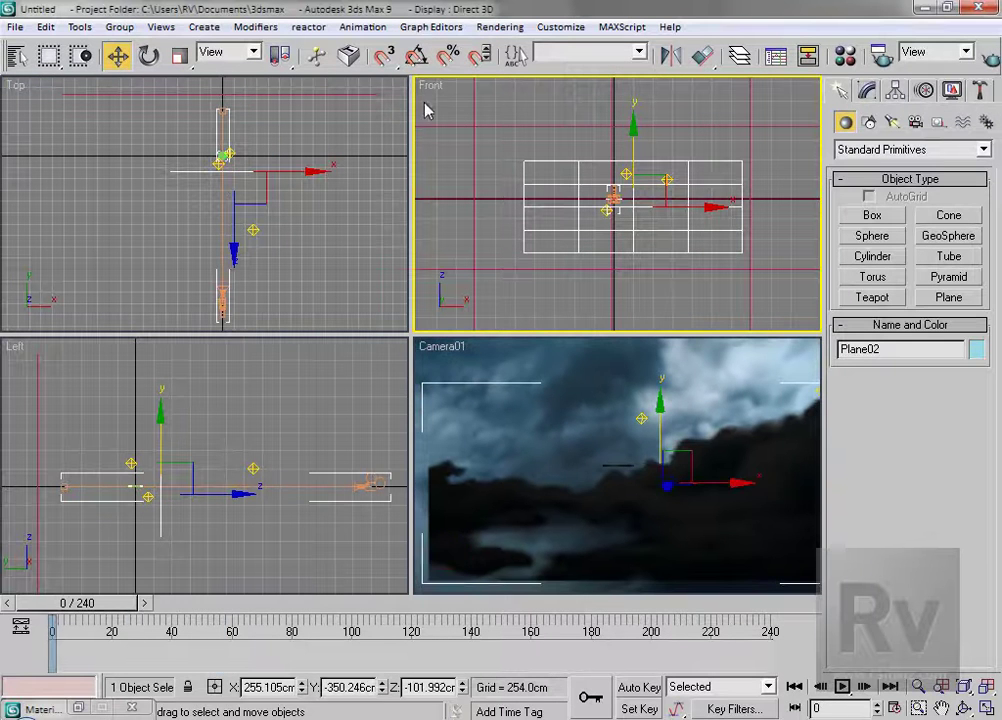
# - Scale Plane02 up to about 117.6% and shift it left along X
pyautogui.click(176, 57)
pyautogui.moveTo(686, 448)
pyautogui.mouseDown()
pyautogui.moveTo(651, 440)
pyautogui.moveTo(651, 420)
pyautogui.moveTo(702, 499)
pyautogui.mouseUp()
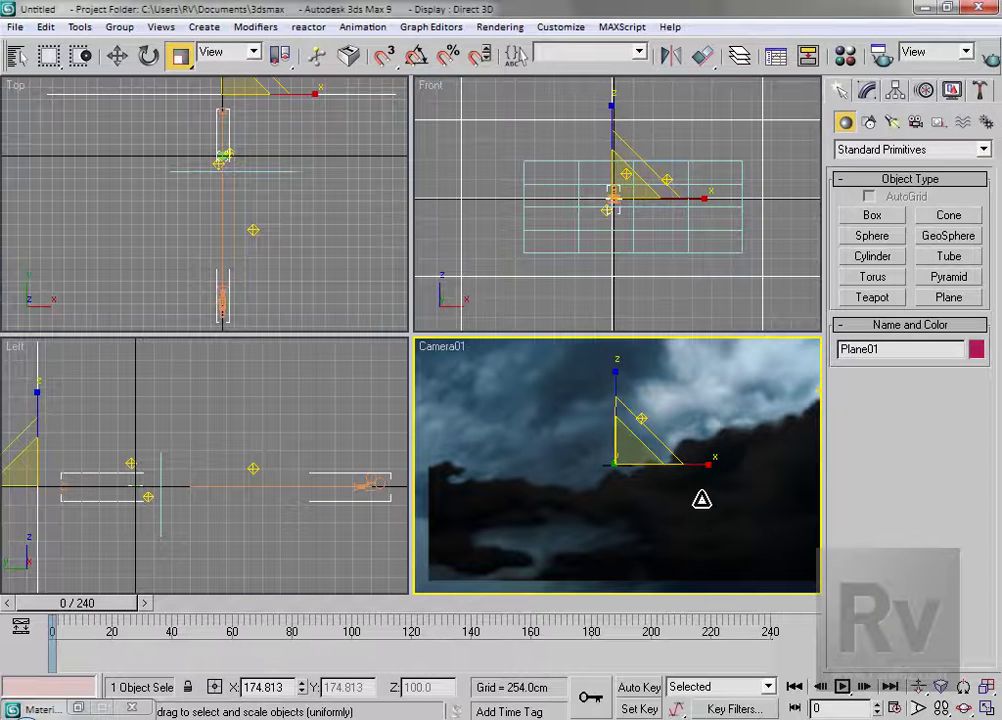
pyautogui.hotkey('ctrl', 'z')
pyautogui.hotkey('ctrl', 'z')
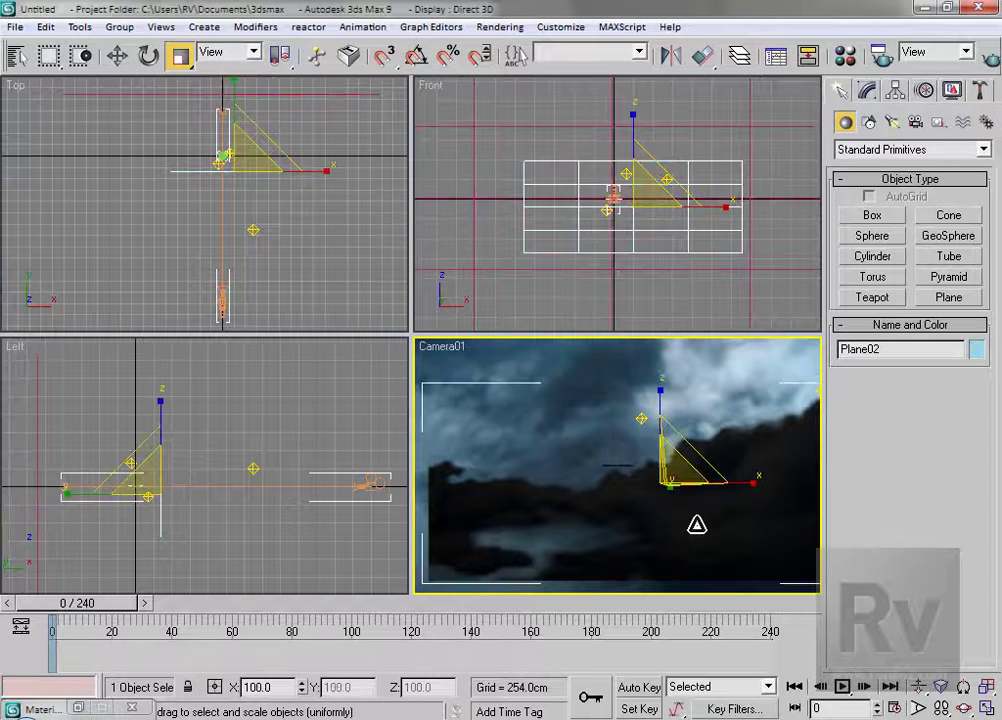
pyautogui.press('r')
pyautogui.moveTo(700, 461); pyautogui.dragTo(711, 447)
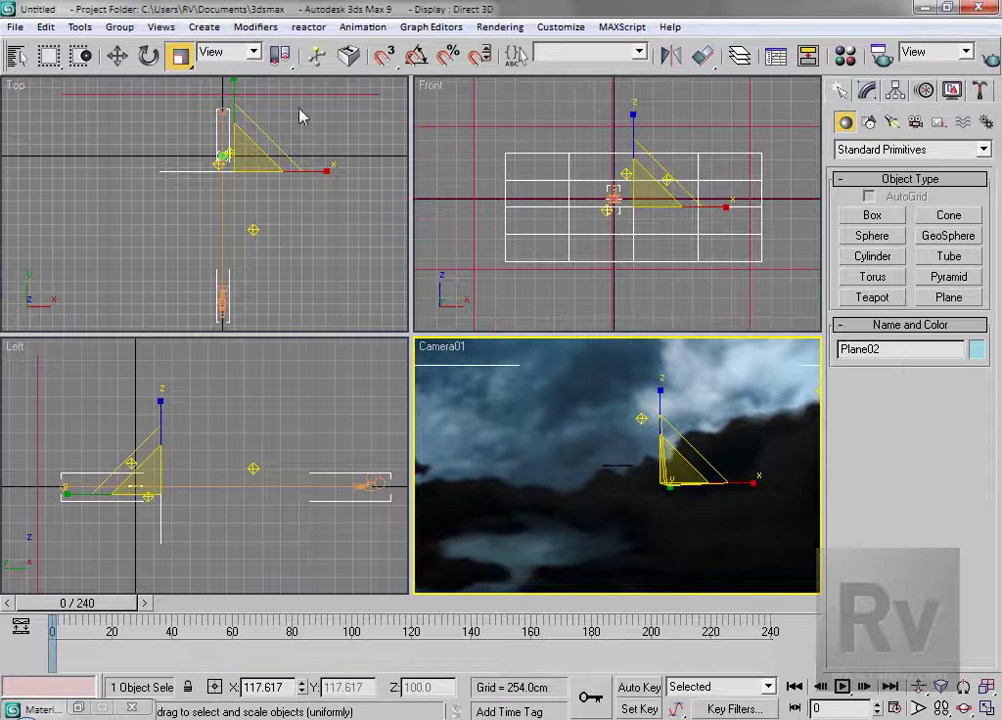
pyautogui.click(117, 57)
pyautogui.moveTo(751, 493); pyautogui.dragTo(688, 483)
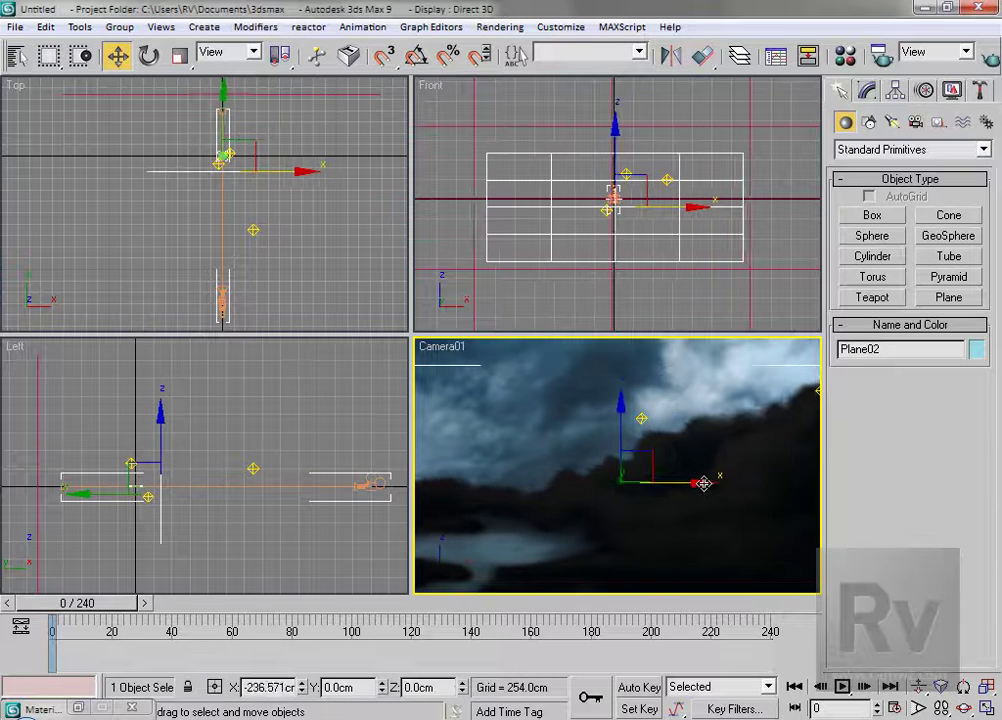
# - With Auto Key on at frame 61, slide Plane02 right along X, then scrub to review the drift
pyautogui.click(644, 690)
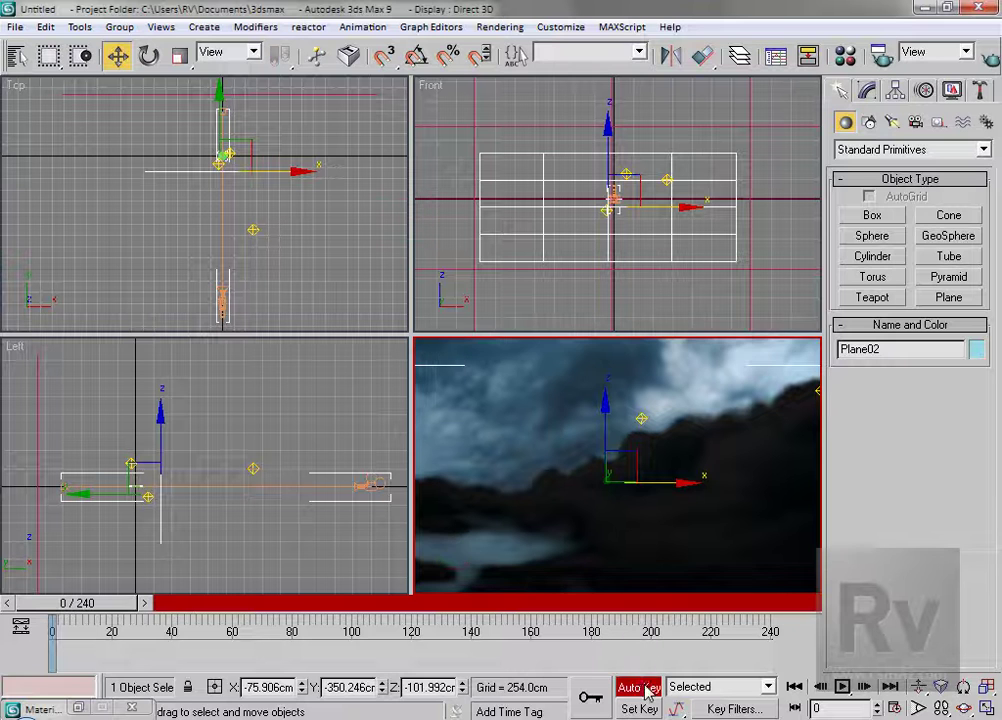
pyautogui.moveTo(78, 603); pyautogui.dragTo(237, 601)
pyautogui.press('w')
pyautogui.moveTo(498, 427); pyautogui.dragTo(983, 565)
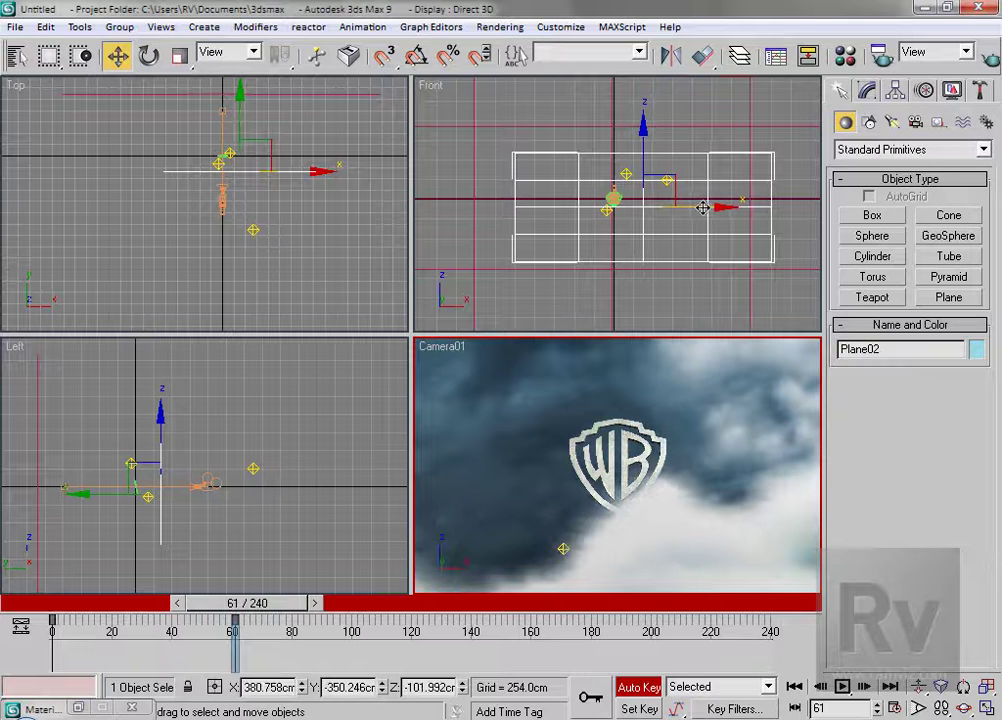
pyautogui.moveTo(703, 207); pyautogui.dragTo(726, 211)
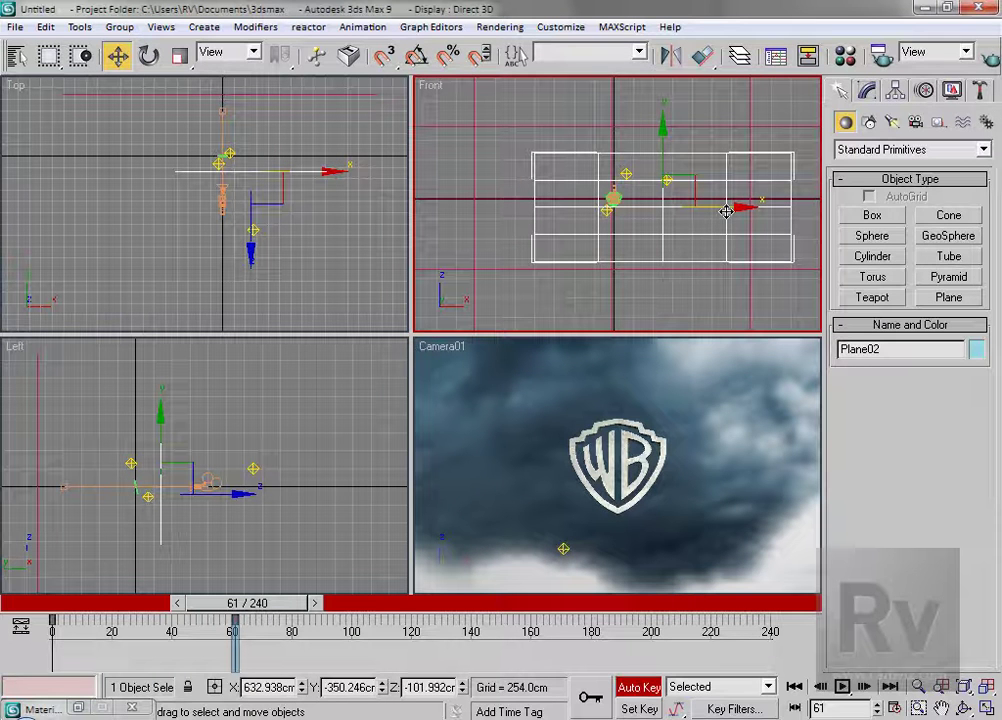
pyautogui.moveTo(234, 620)
pyautogui.mouseDown()
pyautogui.moveTo(107, 605)
pyautogui.moveTo(273, 594)
pyautogui.moveTo(254, 598)
pyautogui.moveTo(256, 634)
pyautogui.moveTo(279, 620)
pyautogui.mouseUp()
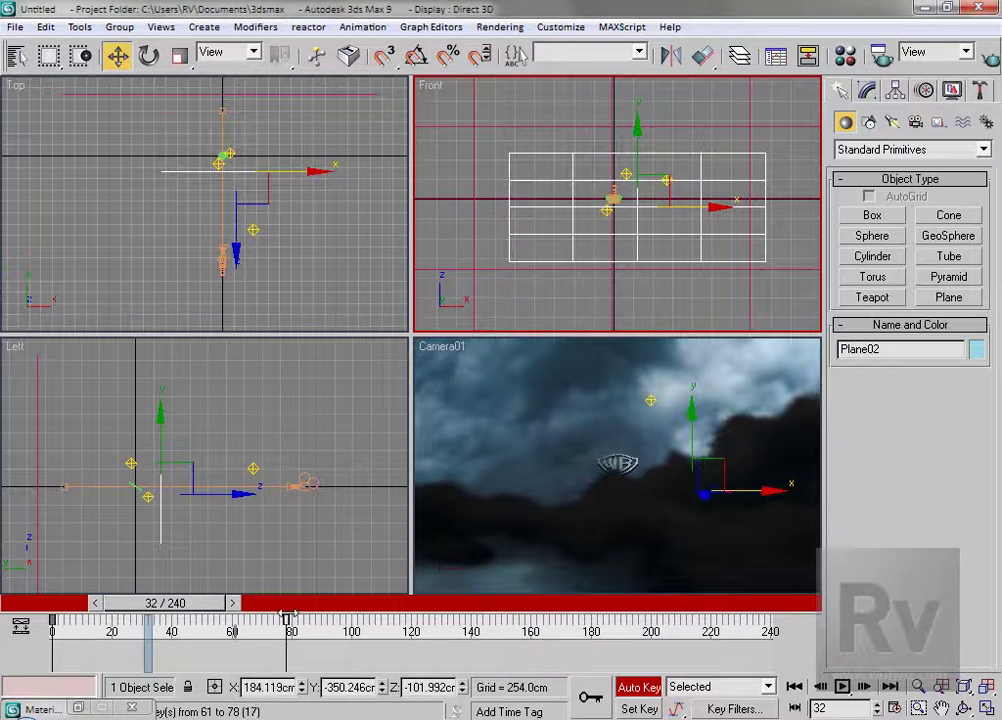
pyautogui.moveTo(190, 603)
pyautogui.mouseDown()
pyautogui.moveTo(101, 603)
pyautogui.moveTo(242, 603)
pyautogui.moveTo(409, 577)
pyautogui.moveTo(523, 573)
pyautogui.moveTo(195, 575)
pyautogui.moveTo(30, 549)
pyautogui.mouseUp()
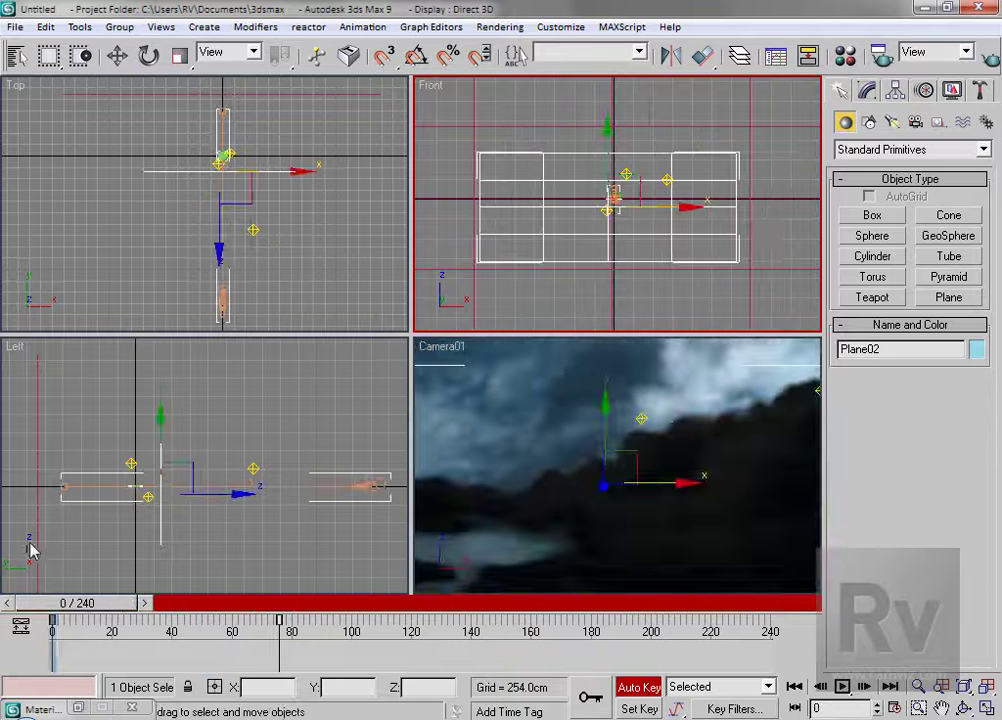
pyautogui.click(300, 234)
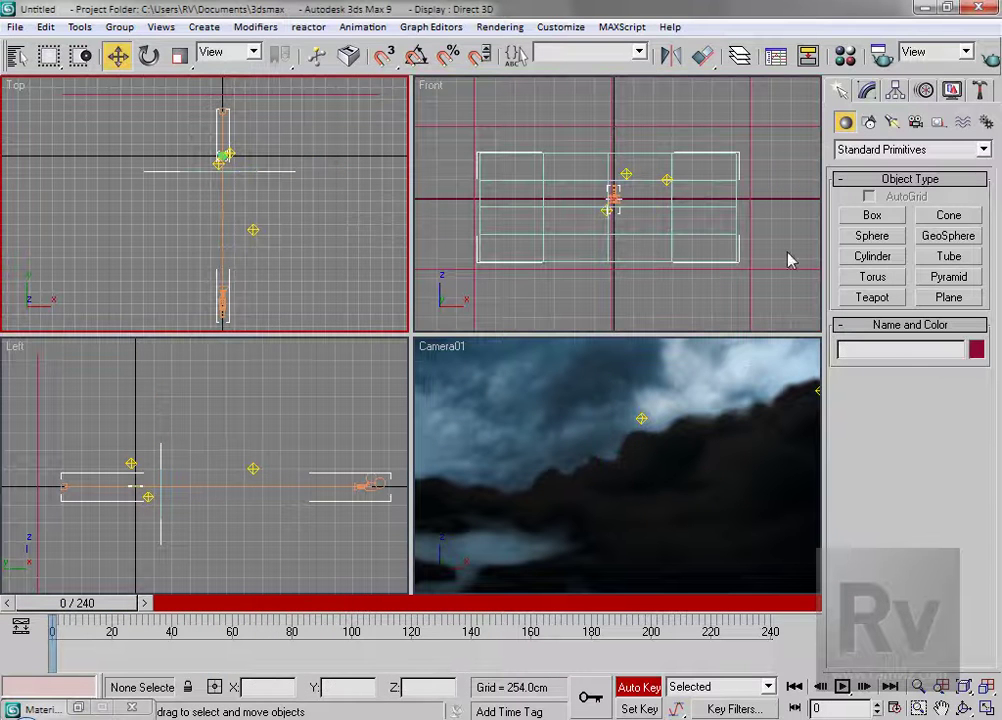
# - Draw Plane03 in the Front view, set the camera viewport to Perspective, and turn Auto Key off
pyautogui.click(949, 299)
pyautogui.moveTo(436, 159); pyautogui.dragTo(718, 256)
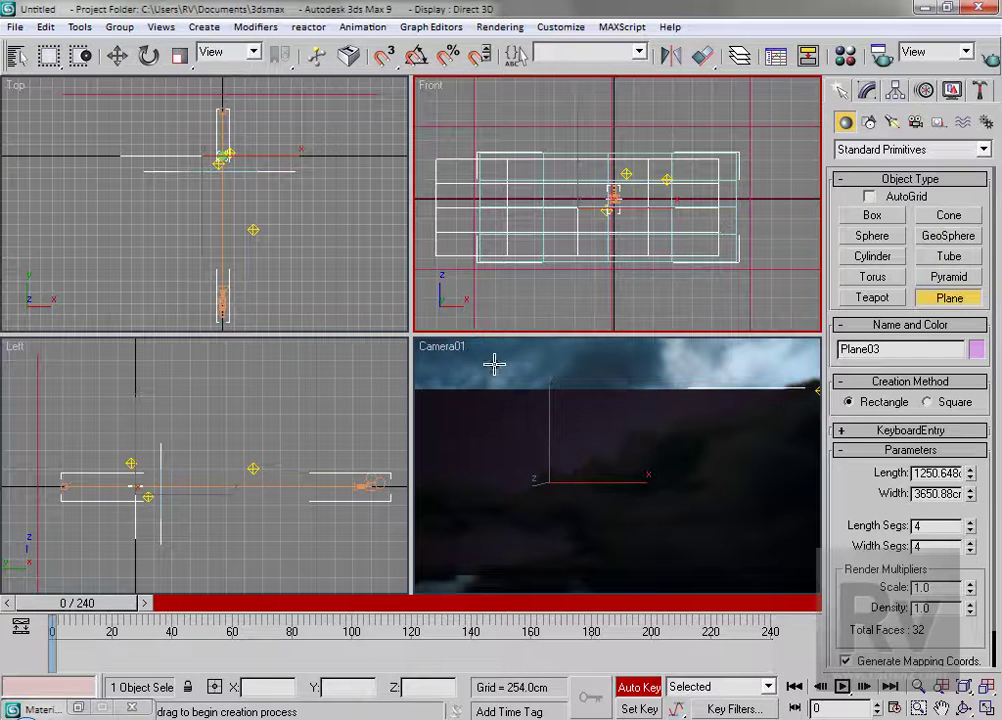
pyautogui.rightClick(445, 346)
pyautogui.click(369, 325)
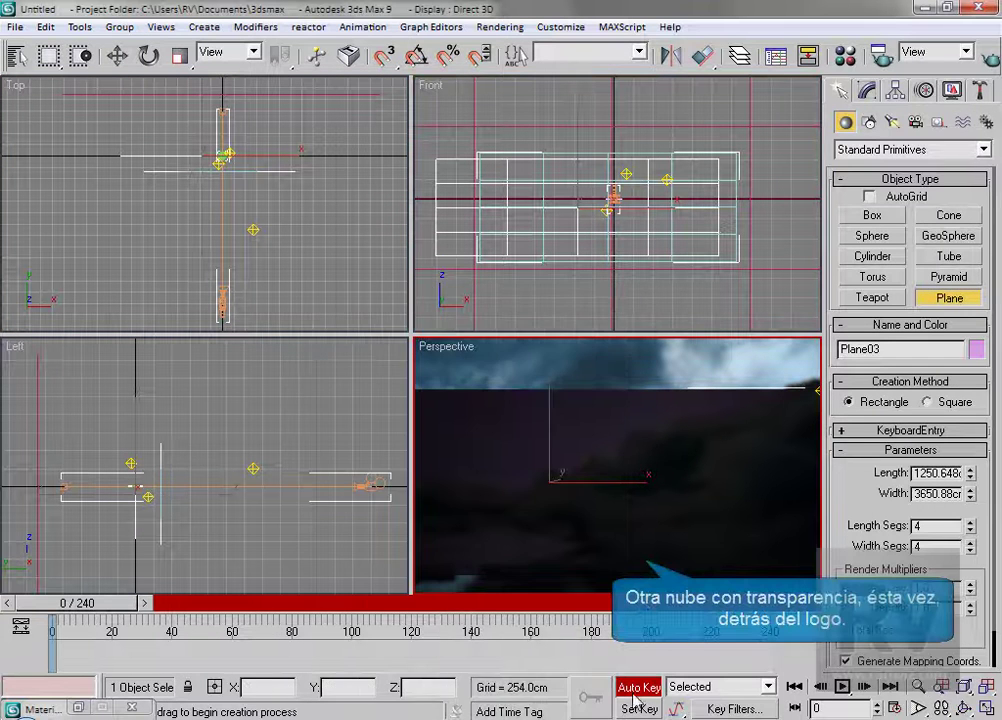
pyautogui.click(634, 692)
pyautogui.keyDown('alt'); pyautogui.moveTo(566, 459); pyautogui.dragTo(524, 491, button='middle'); pyautogui.keyUp('alt')
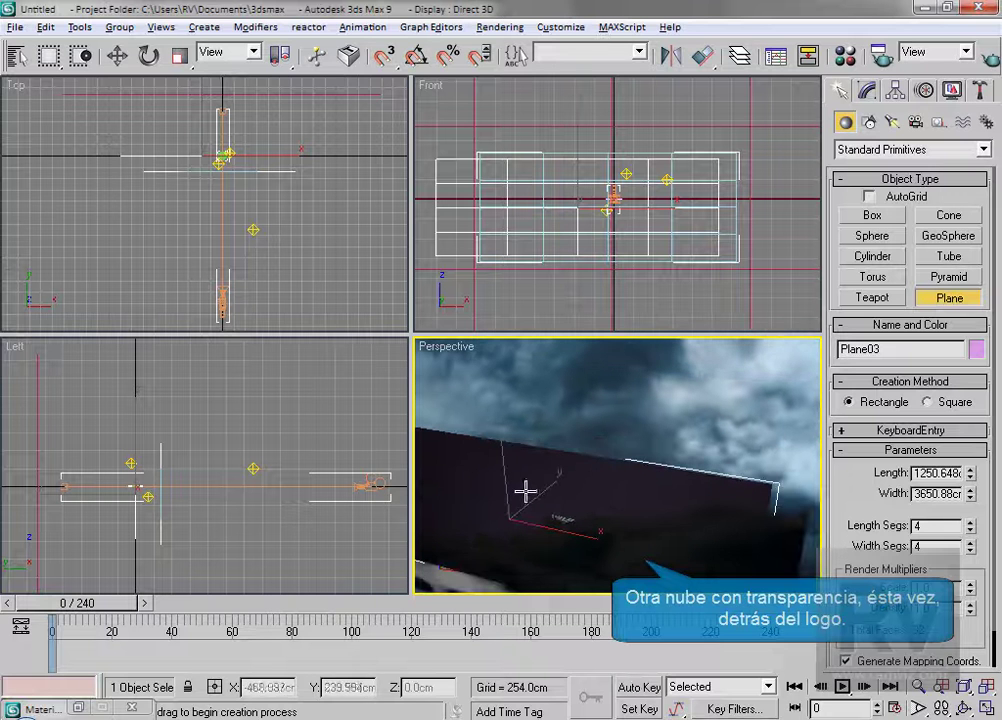
# - Tick 2-Sided in Shader Basic Parameters for the 03 - Default cloud material
pyautogui.press('m')
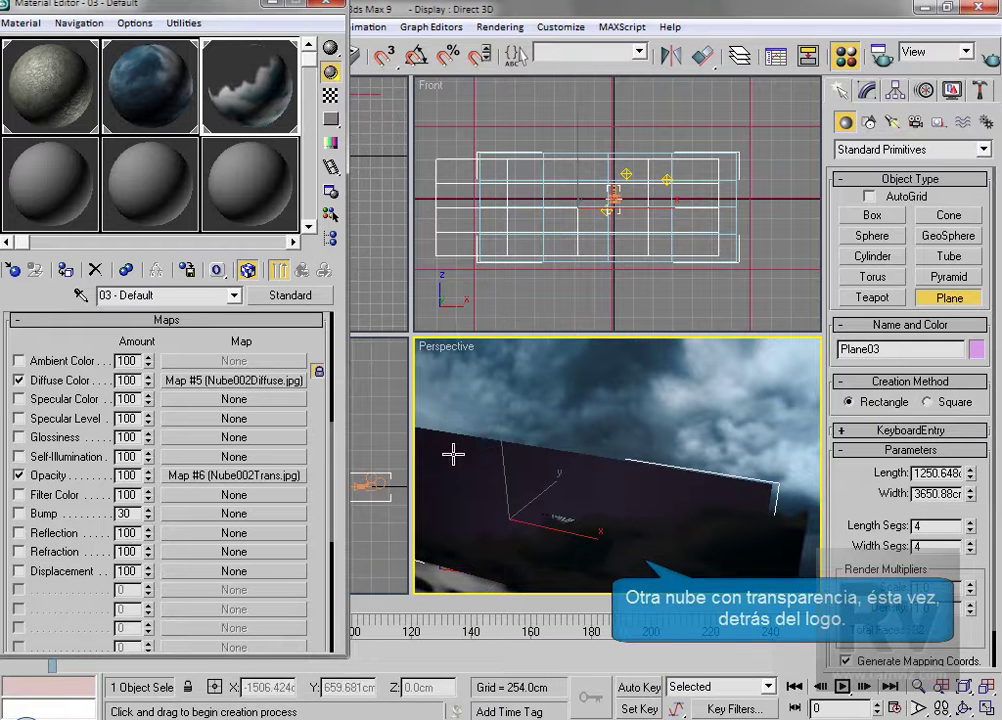
pyautogui.click(456, 469)
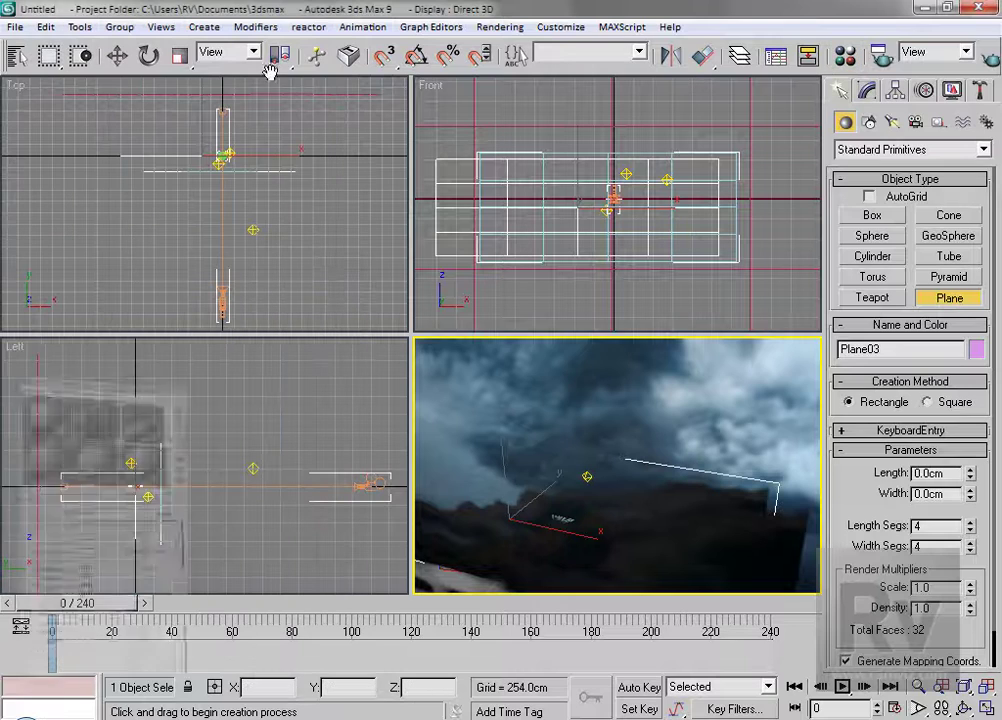
pyautogui.click(272, 5)
pyautogui.press('m')
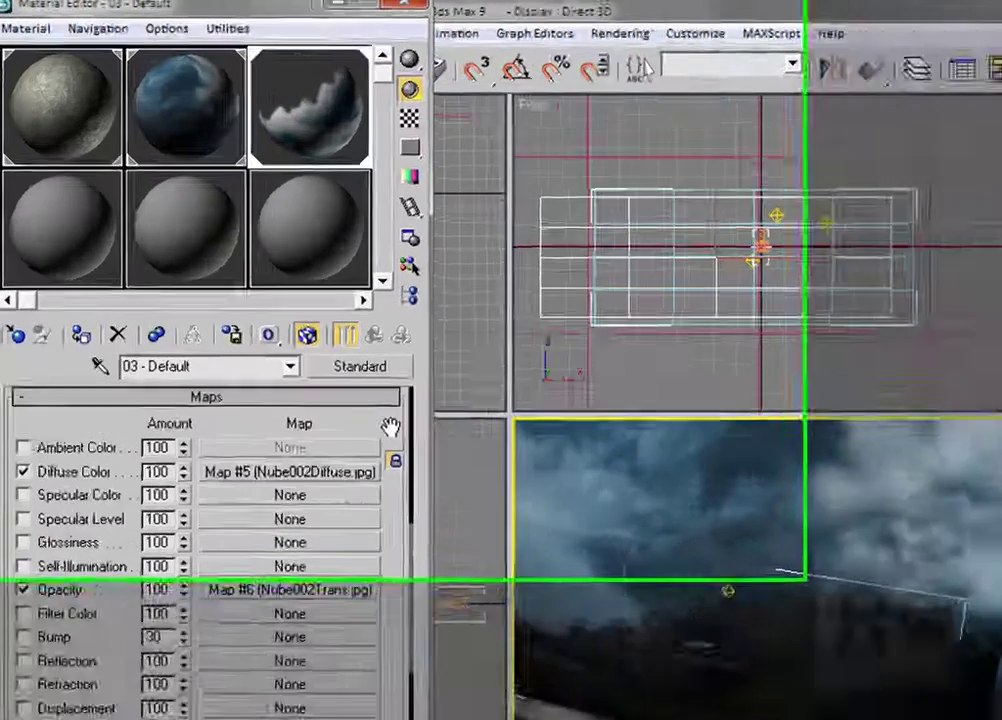
pyautogui.scroll(5, 300, 400)
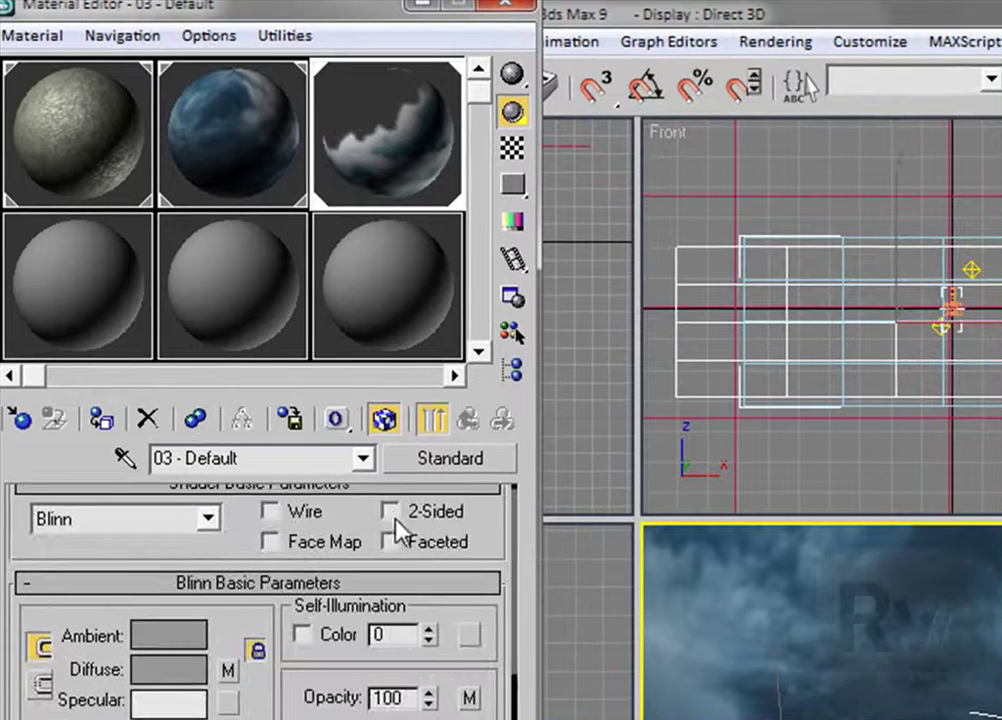
pyautogui.click(392, 513)
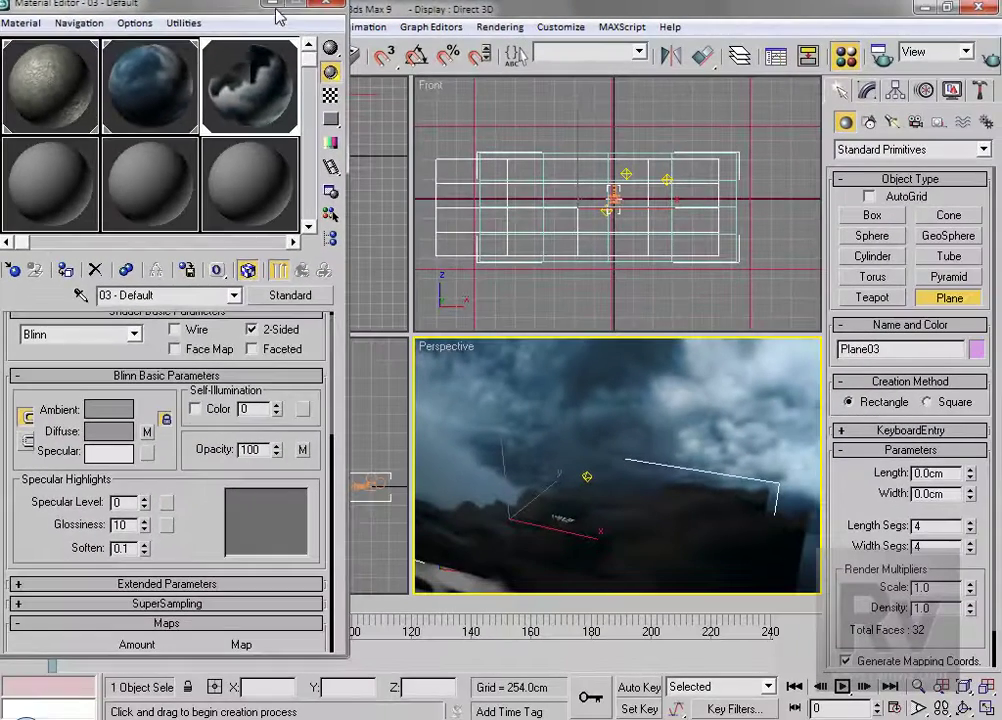
pyautogui.click(271, 5)
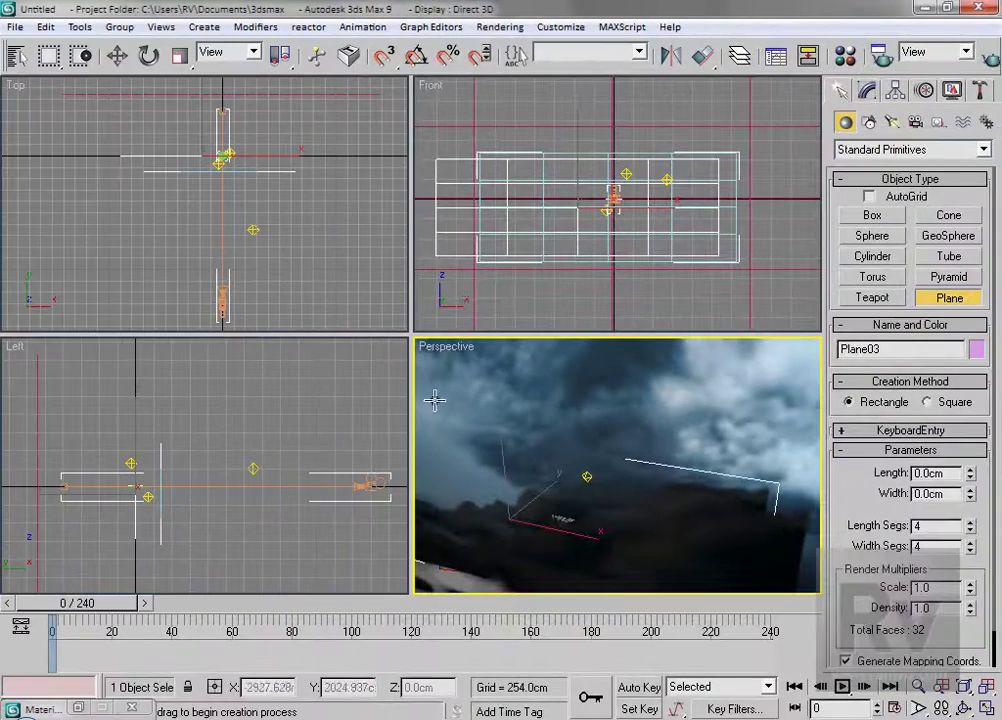
# - Rotate Plane03 upright to X 90, Y 0, Z 180 in the maximized Perspective view
pyautogui.click(147, 56)
pyautogui.hotkey('alt', 'w')
pyautogui.moveTo(168, 483); pyautogui.dragTo(510, 358)
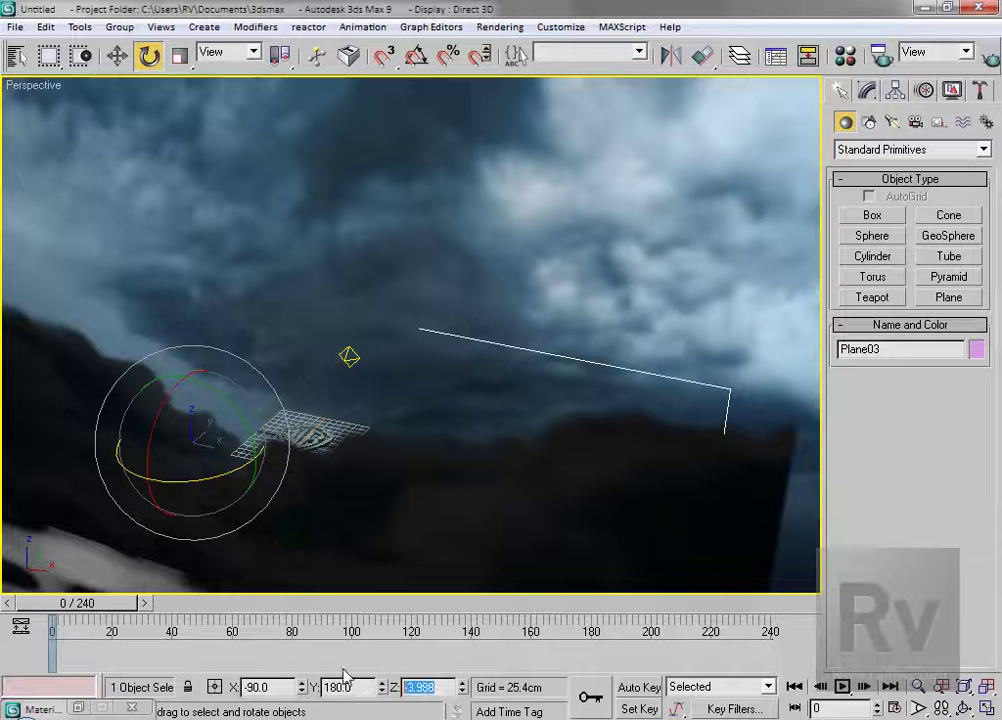
pyautogui.press('Return')
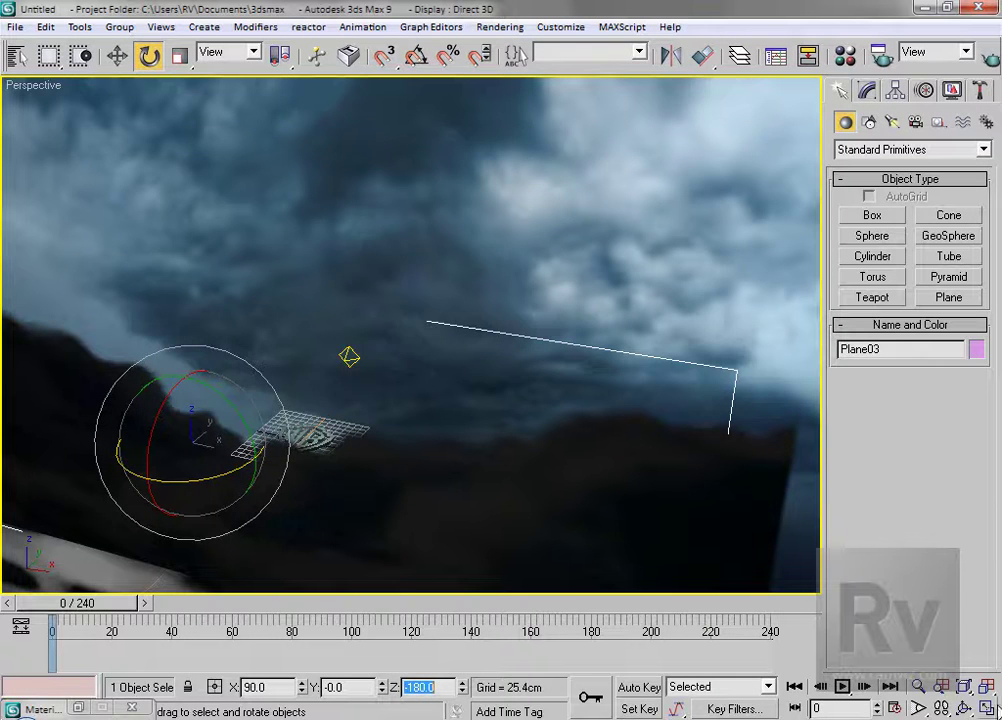
pyautogui.click(985, 705)
# - Switch the fourth viewport to Camera01 and scrub to frame 189
pyautogui.rightClick(443, 346)
pyautogui.moveTo(492, 346)
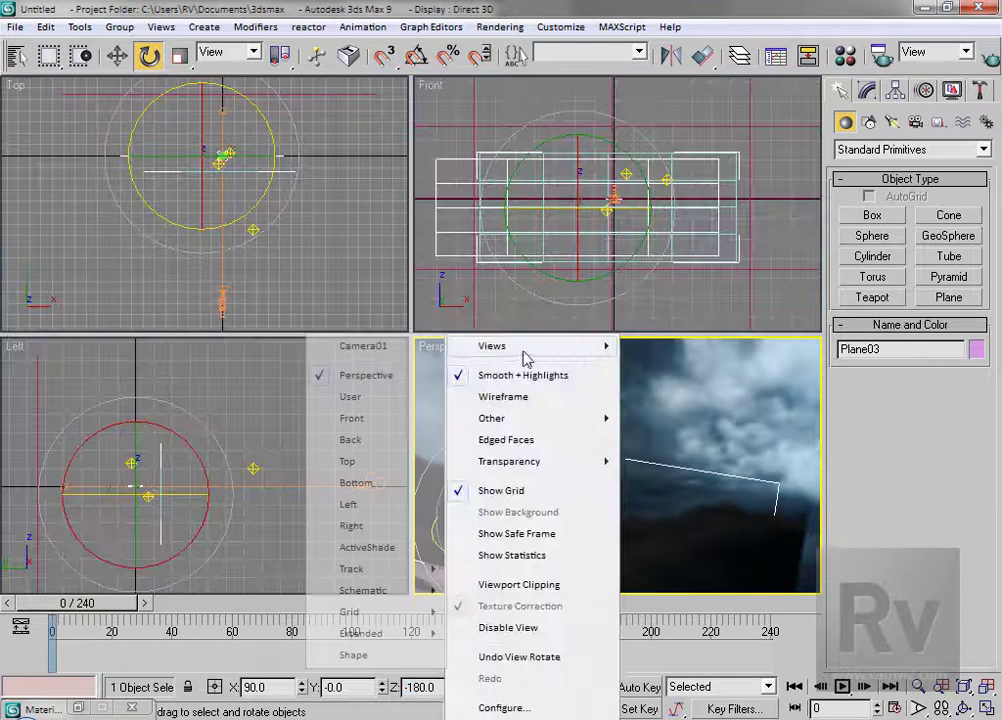
pyautogui.click(360, 347)
pyautogui.moveTo(47, 628)
pyautogui.mouseDown()
pyautogui.moveTo(476, 617)
pyautogui.moveTo(222, 614)
pyautogui.moveTo(596, 617)
pyautogui.moveTo(569, 617)
pyautogui.mouseUp()
# - Push the cloud plane back along Y behind the logo in the Top view
pyautogui.press('e')
pyautogui.click(115, 58)
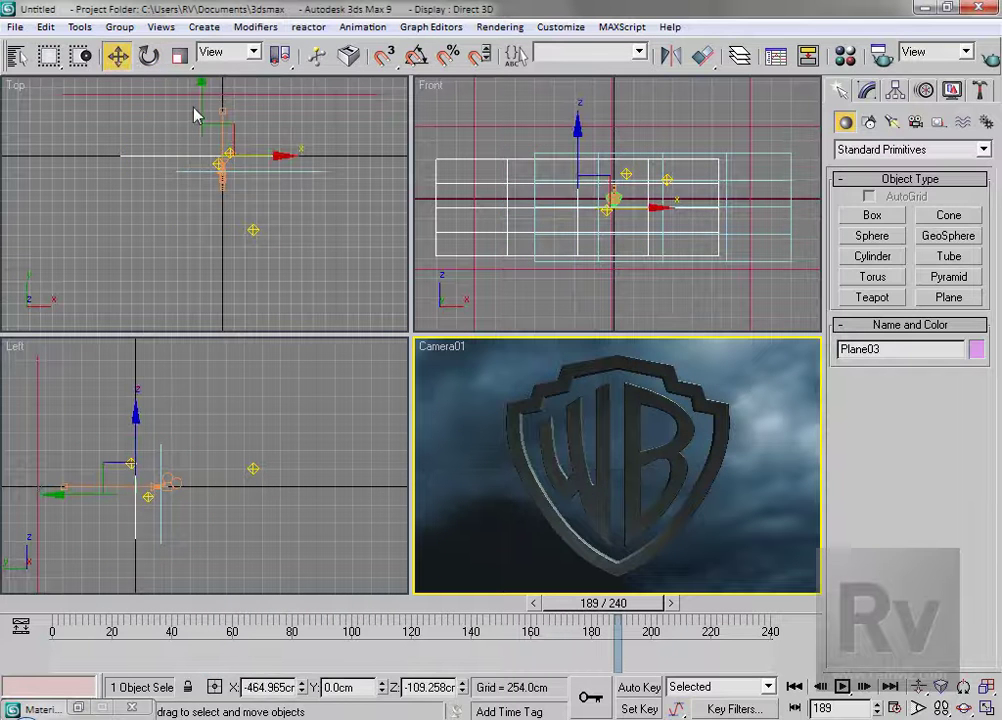
pyautogui.moveTo(201, 101); pyautogui.dragTo(196, 101)
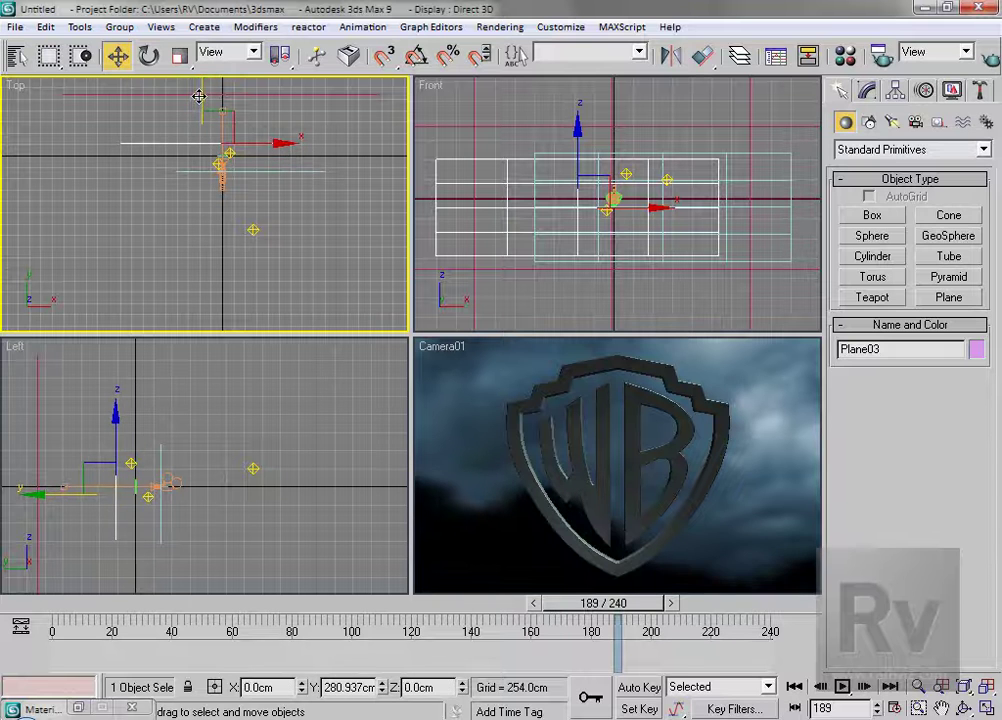
pyautogui.click(284, 226)
# - Check that Omni03, Omni01 and Omni02 all have Shadows On unticked
pyautogui.click(253, 229)
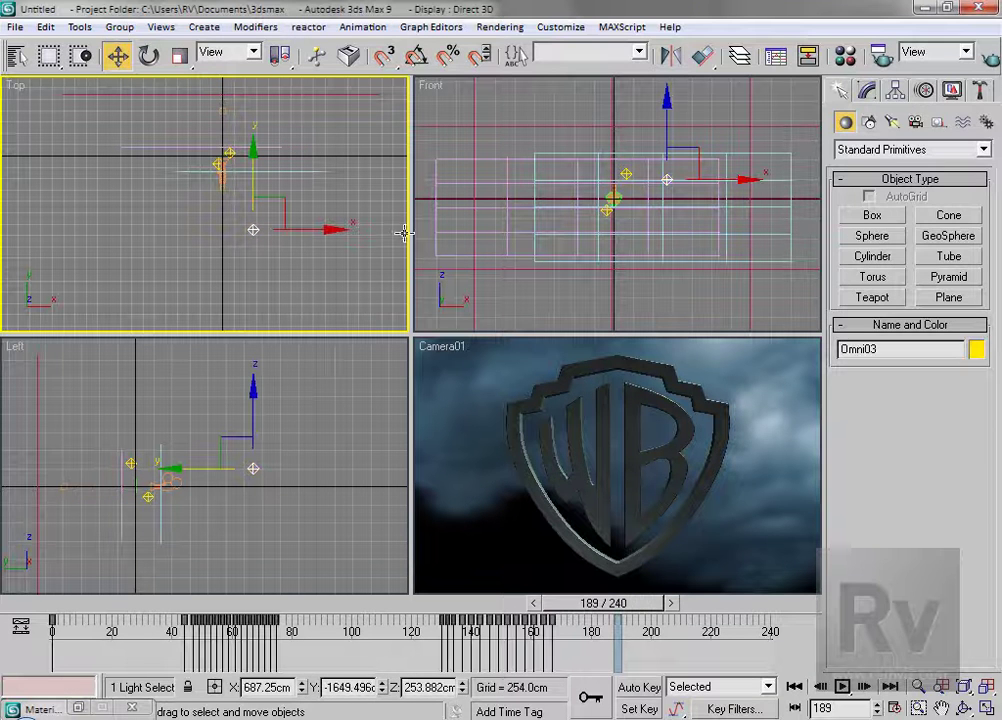
pyautogui.click(867, 92)
pyautogui.click(216, 166)
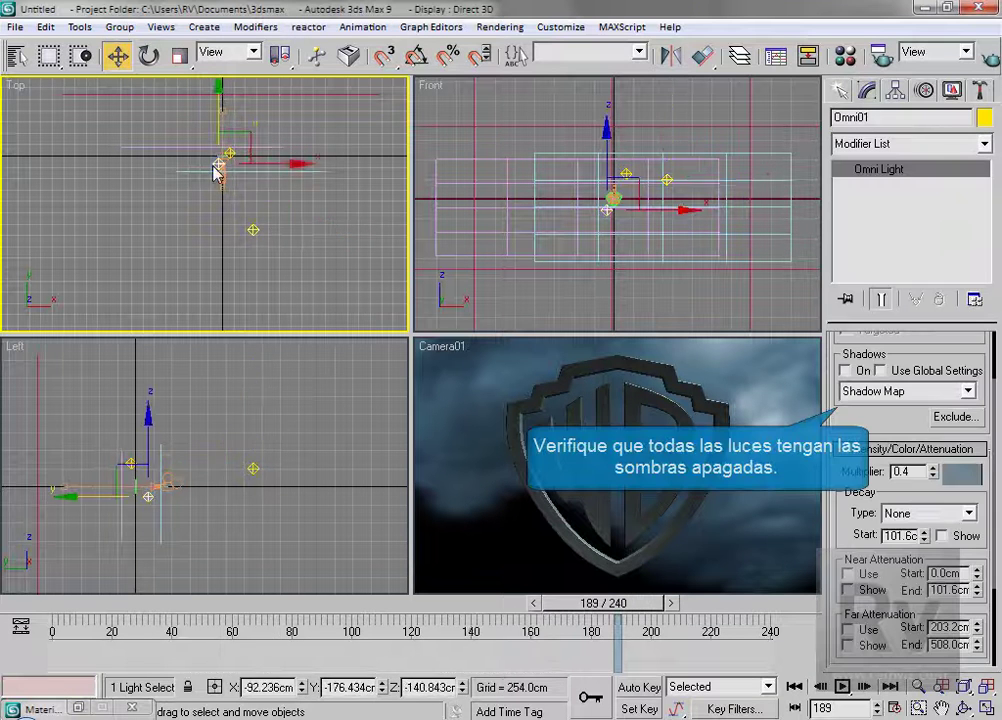
pyautogui.click(229, 152)
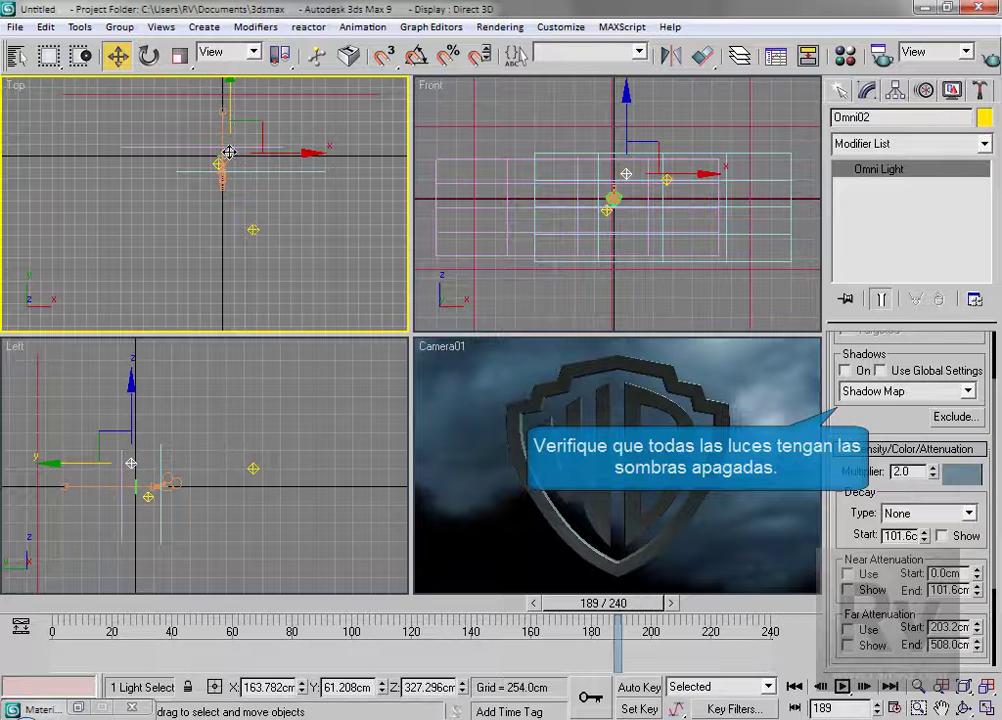
pyautogui.click(315, 297)
pyautogui.moveTo(600, 603)
pyautogui.mouseDown()
pyautogui.moveTo(55, 606)
pyautogui.moveTo(268, 603)
pyautogui.mouseUp()
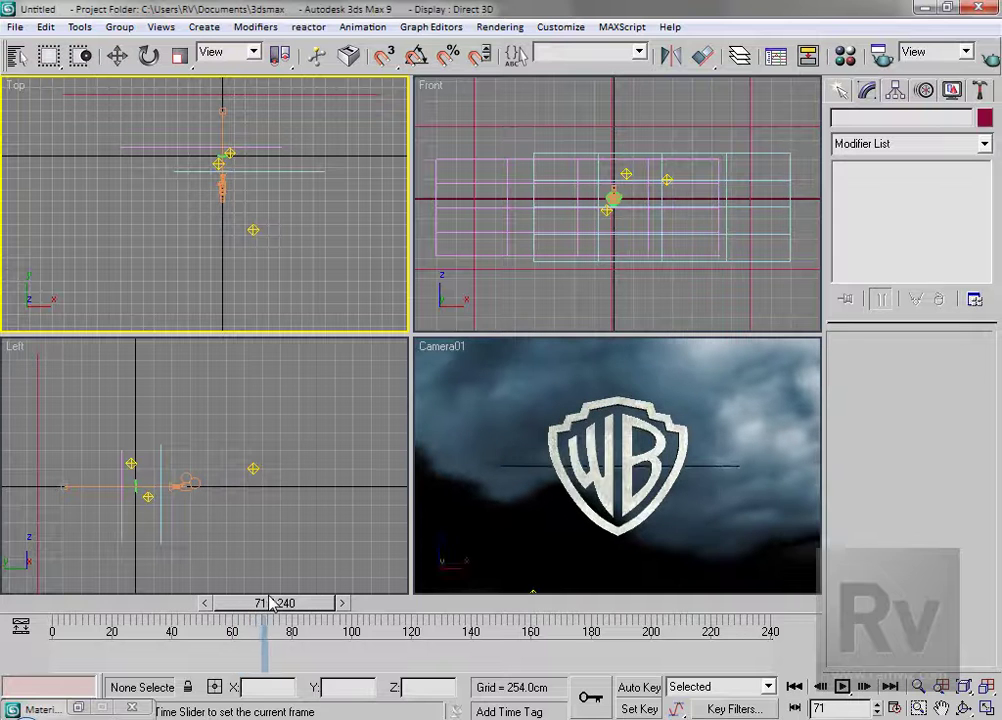
# - Make Camera01 the active view near the animation start and maximize it with Alt+W
pyautogui.click(367, 458)
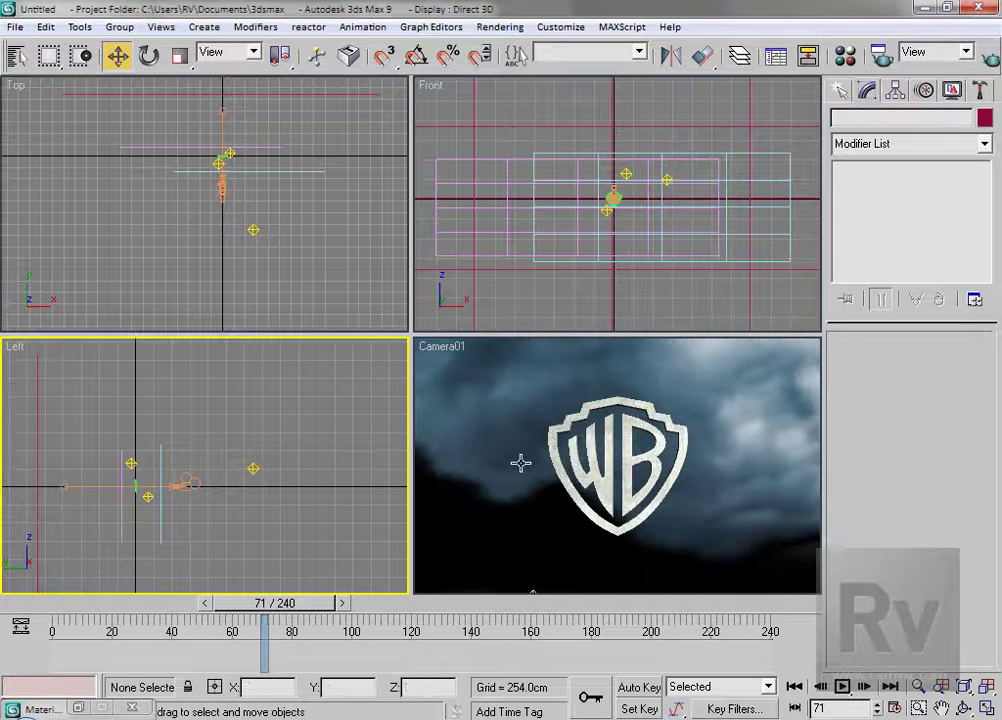
pyautogui.click(767, 532)
pyautogui.moveTo(268, 603); pyautogui.dragTo(60, 604)
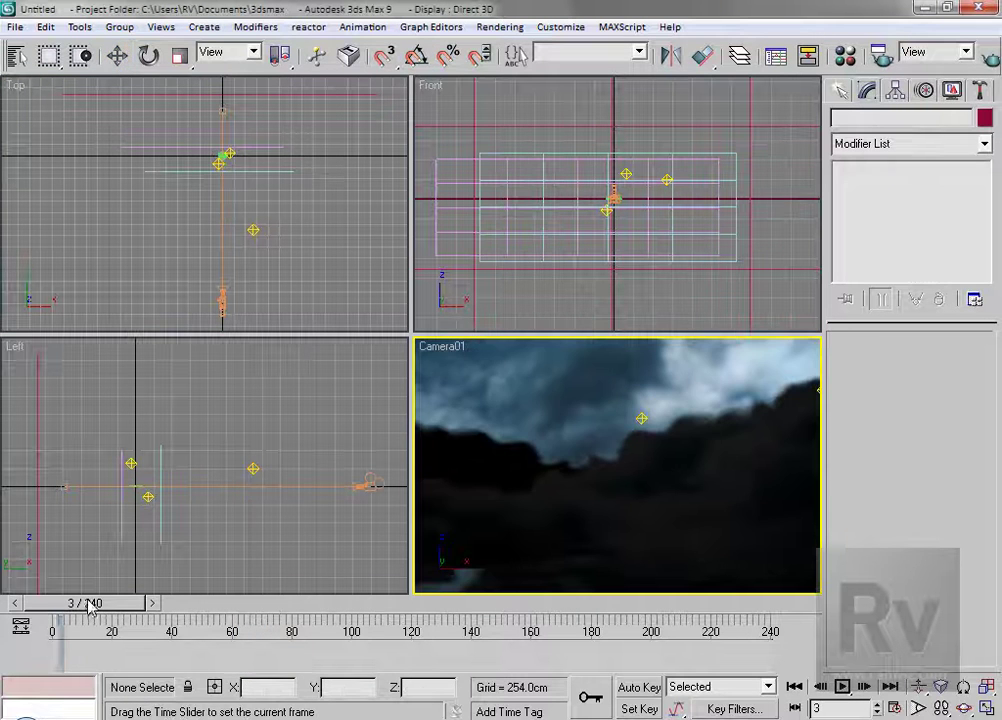
pyautogui.hotkey('alt', 'w')
# - Play the animation in Camera01, stop it, return to frame 0, and select Plane02
pyautogui.click(843, 688)
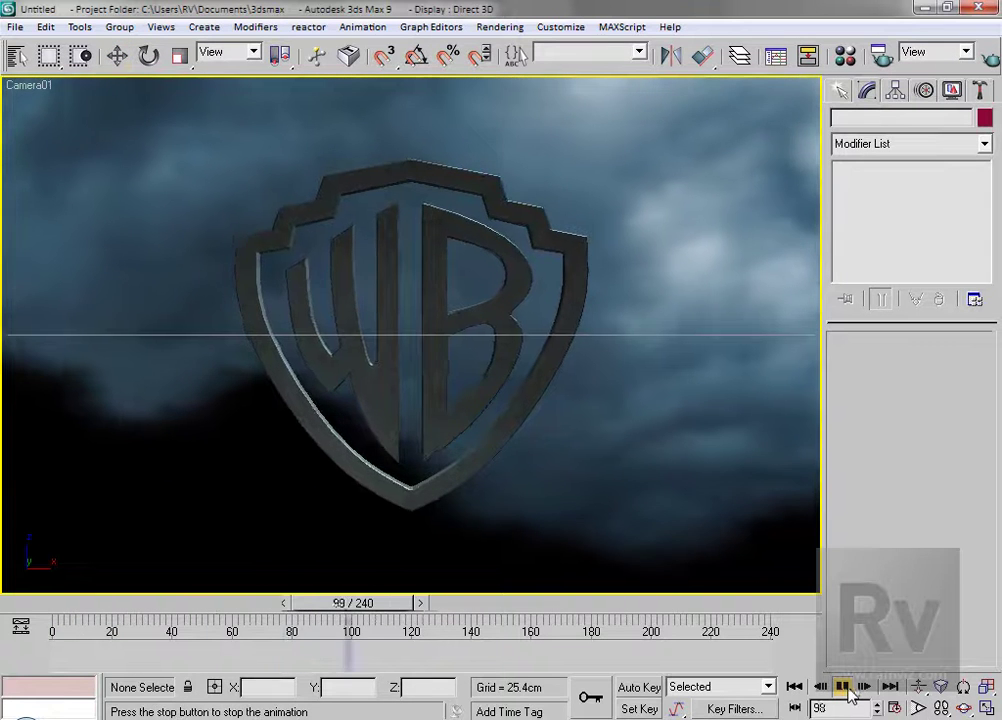
pyautogui.press('w')
pyautogui.moveTo(395, 608); pyautogui.dragTo(60, 604)
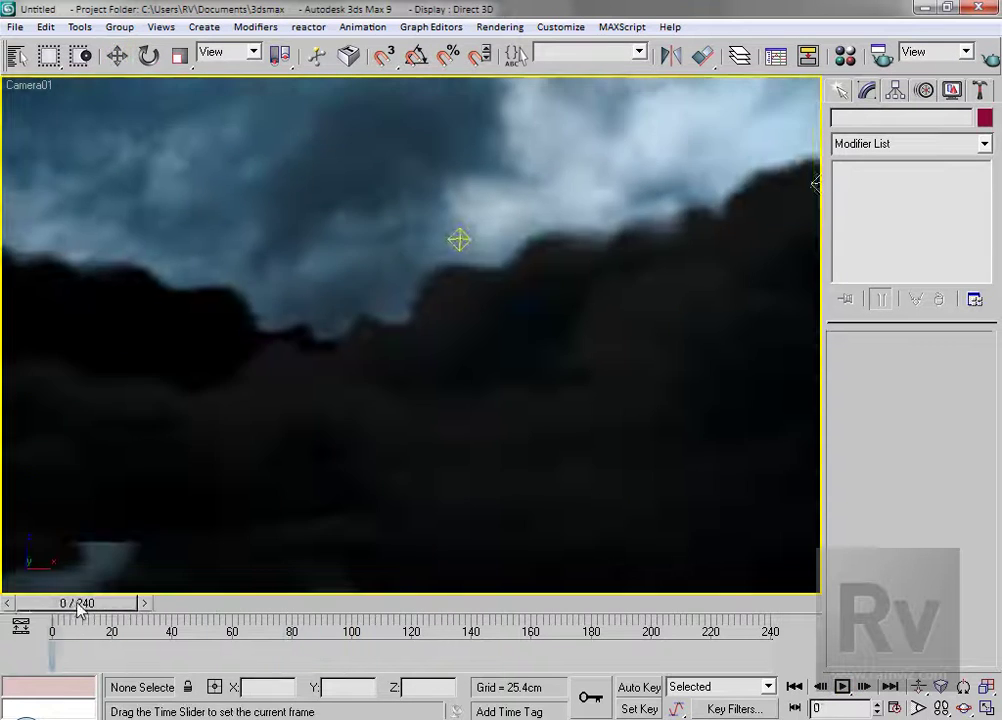
pyautogui.click(171, 301)
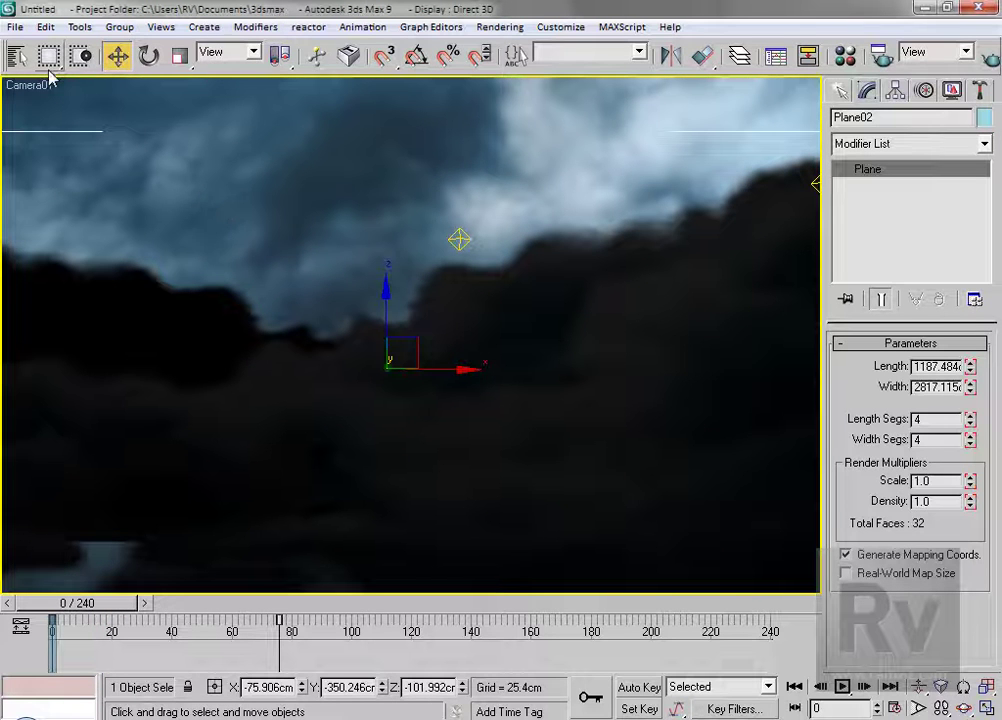
pyautogui.moveTo(200, 73); pyautogui.dragTo(506, 70)
# - Select Plane03 by name, turn on Auto Key and go to frame 240
pyautogui.click(291, 58)
pyautogui.doubleClick(435, 281)
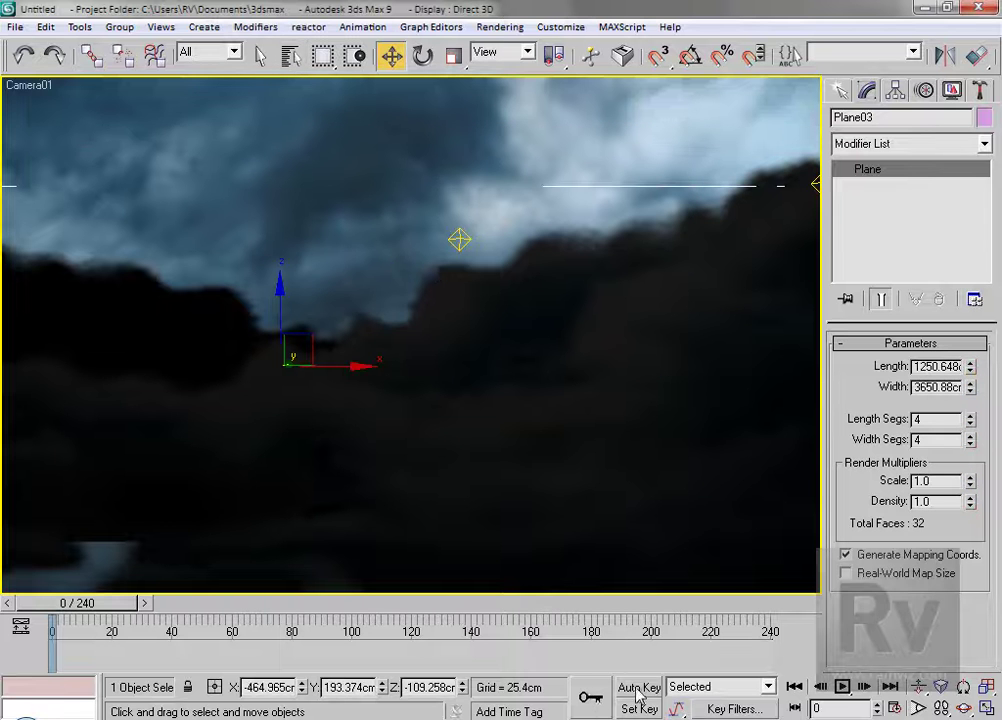
pyautogui.click(637, 690)
pyautogui.moveTo(35, 612); pyautogui.dragTo(770, 628)
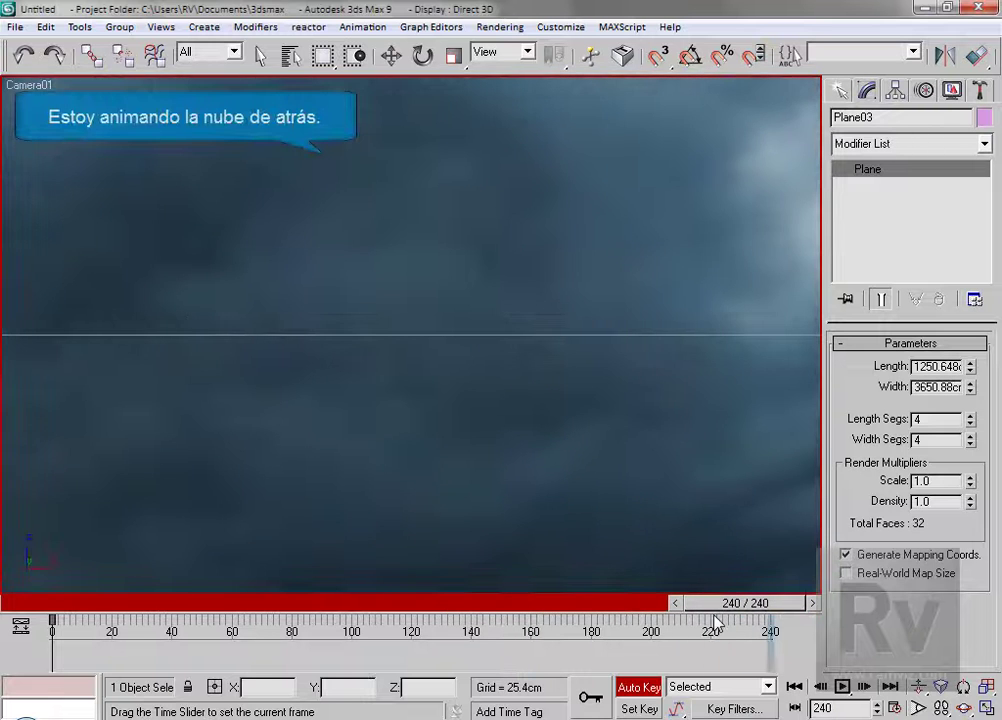
pyautogui.press('w')
pyautogui.hotkey('alt', 'w')
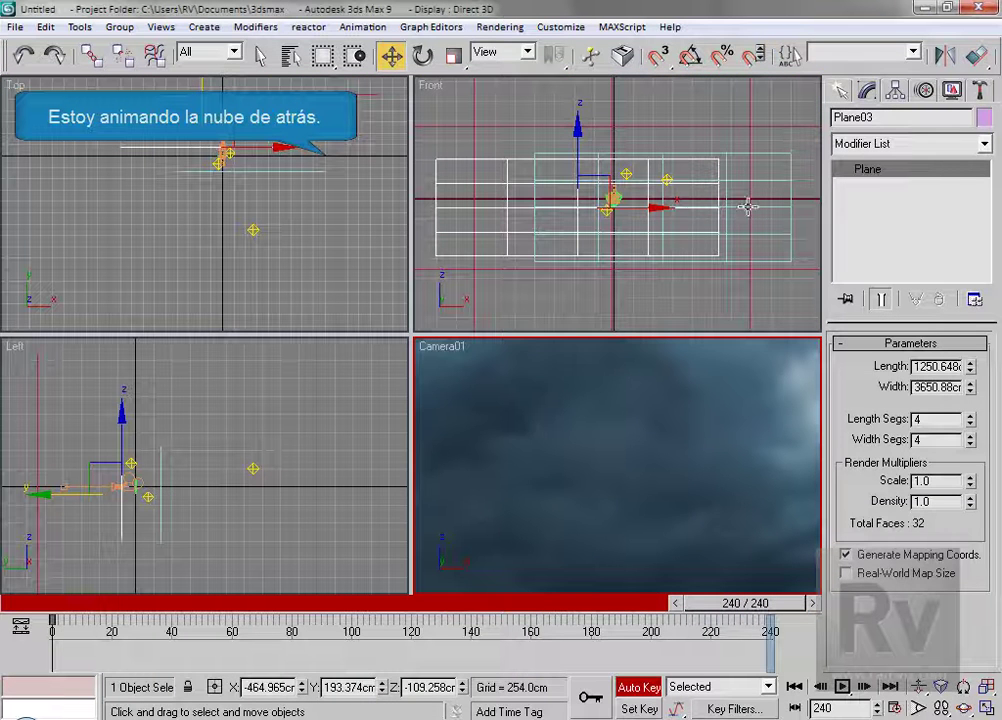
# - Slide Plane03 left along X in the Front view, then scrub back to frame 0
pyautogui.rightClick(748, 207)
pyautogui.moveTo(652, 205); pyautogui.dragTo(600, 204)
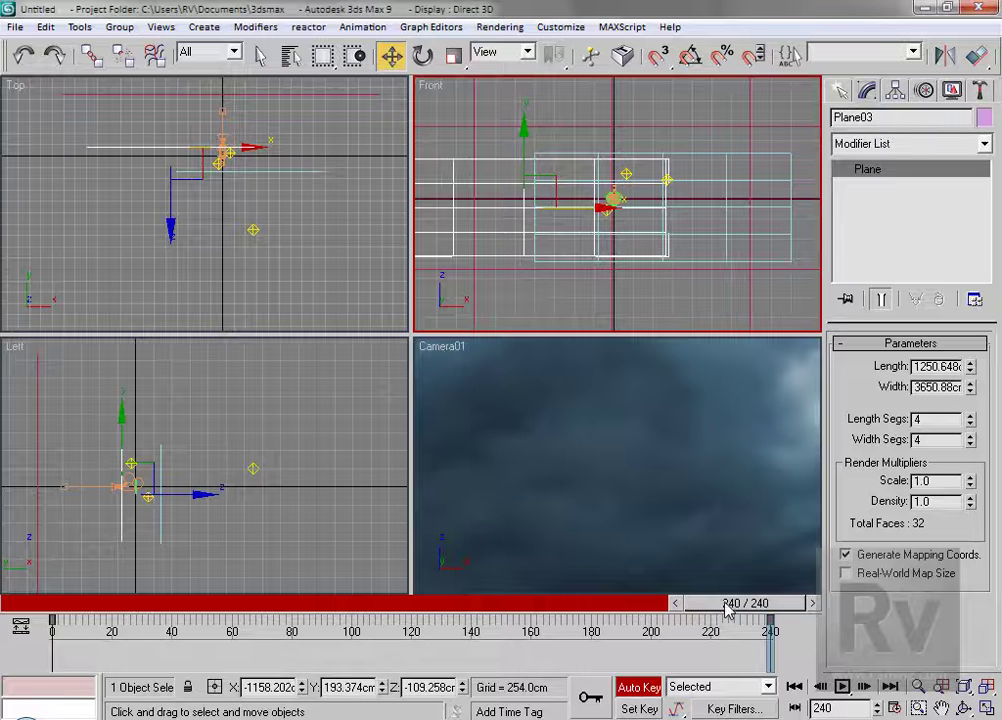
pyautogui.moveTo(728, 620)
pyautogui.mouseDown()
pyautogui.moveTo(671, 604)
pyautogui.moveTo(85, 604)
pyautogui.moveTo(340, 613)
pyautogui.moveTo(730, 604)
pyautogui.moveTo(36, 593)
pyautogui.moveTo(748, 588)
pyautogui.moveTo(76, 603)
pyautogui.mouseUp()
pyautogui.press('w')
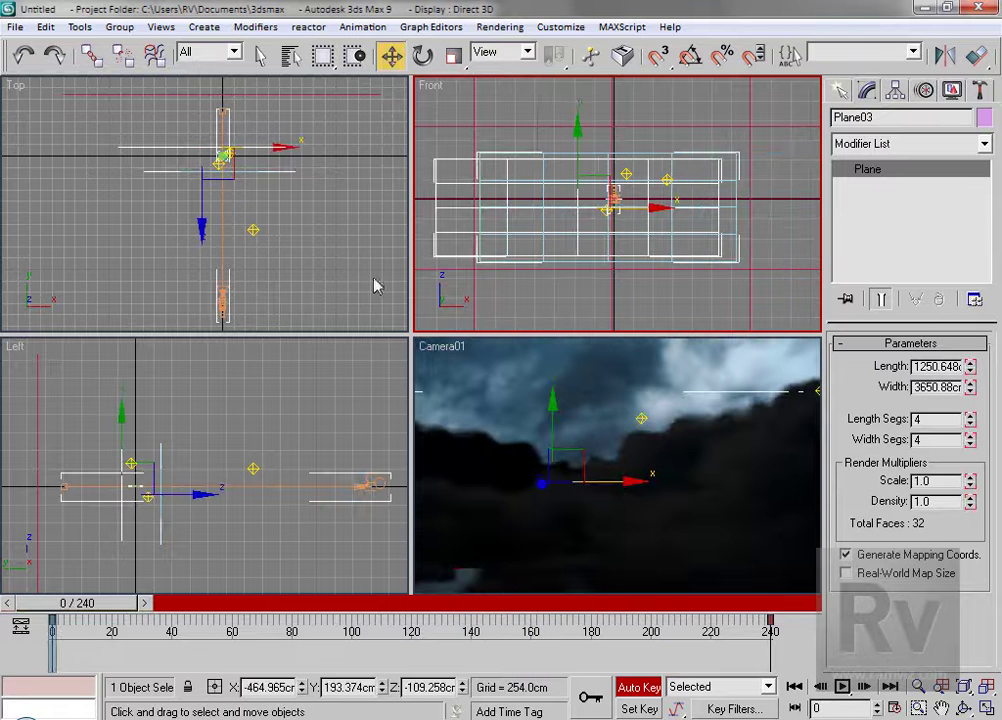
pyautogui.click(16, 25)
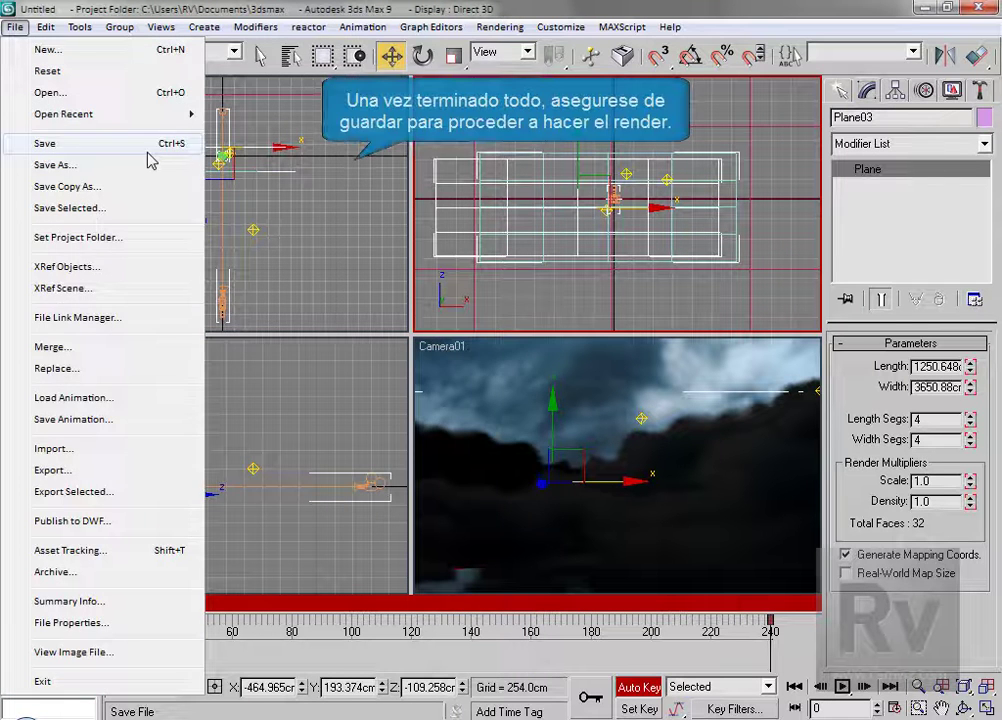
# - Save the scene into the LOGO folder under the name 'Logo Animation'
pyautogui.click(148, 141)
pyautogui.click(175, 380)
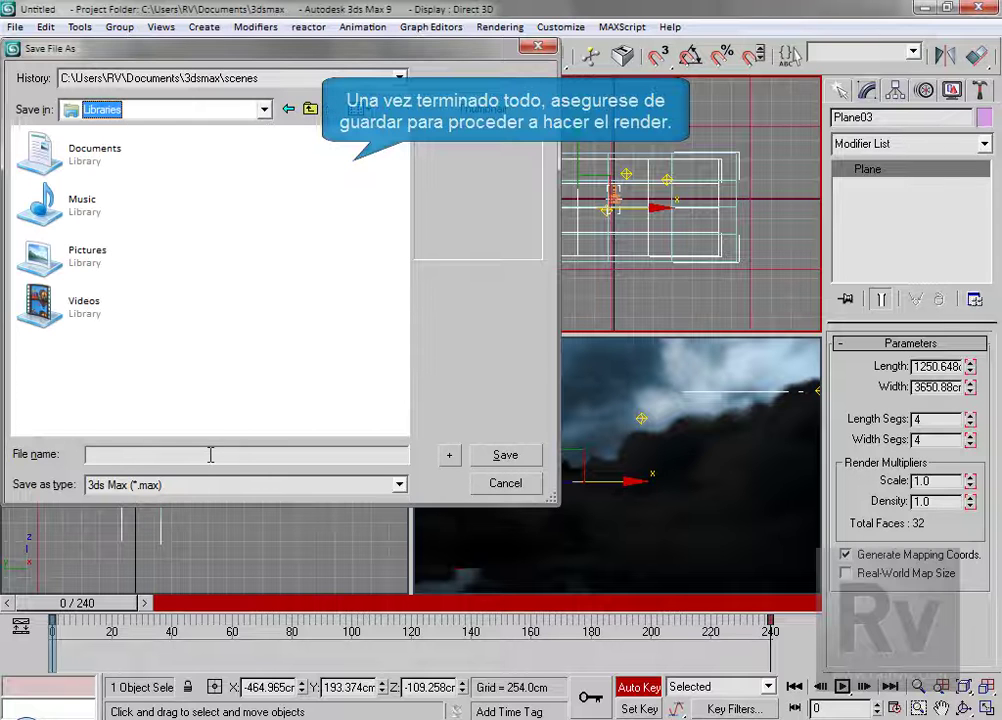
pyautogui.click(264, 109)
pyautogui.click(175, 381)
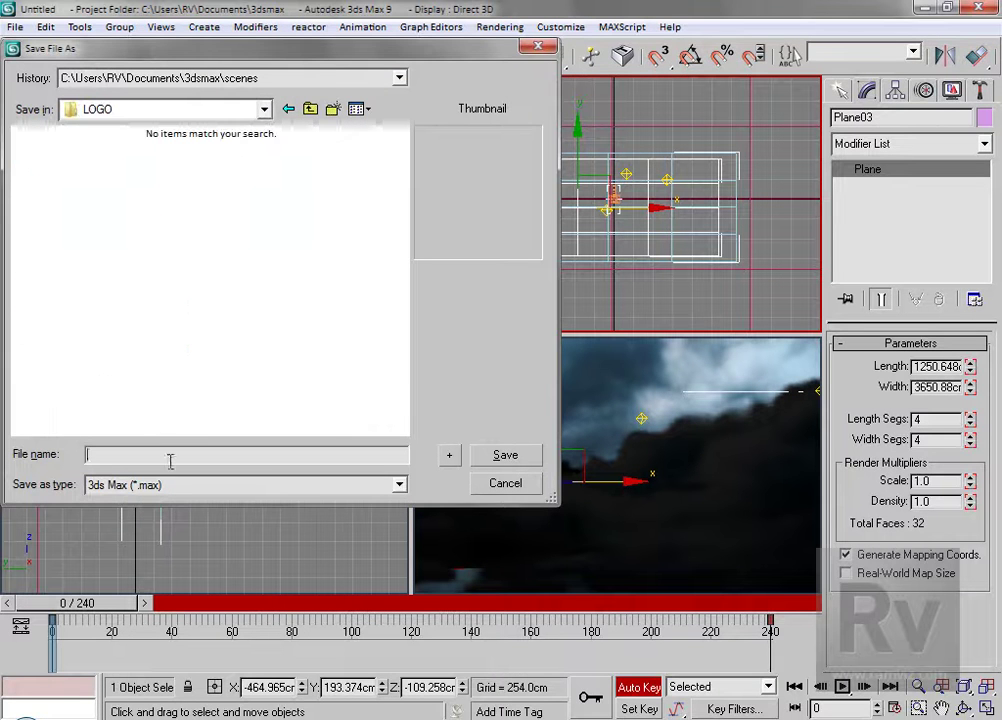
pyautogui.write('Logo Animation')
pyautogui.press('Return')
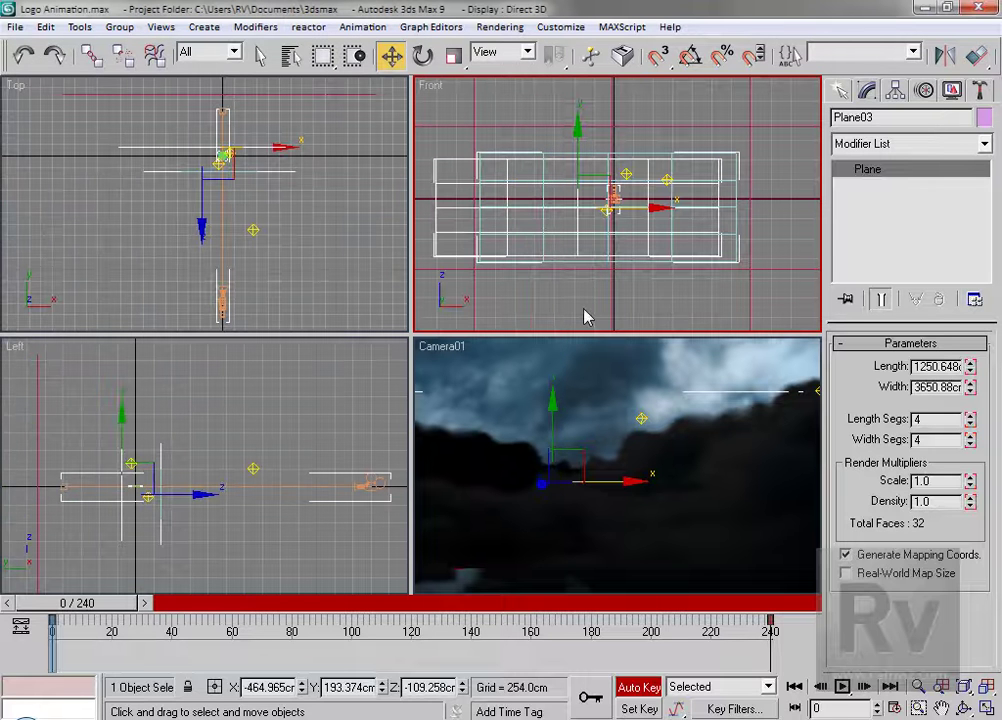
pyautogui.click(585, 317)
# - Turn off Auto Key and set the render to a frame range of 0 to 240
pyautogui.click(640, 688)
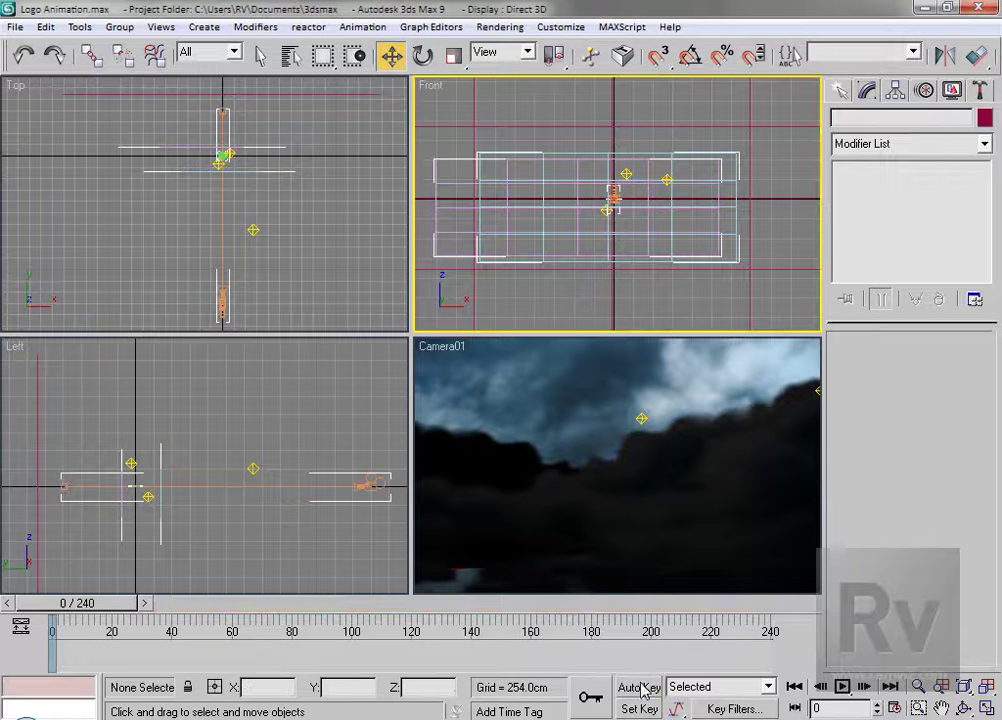
pyautogui.moveTo(916, 64); pyautogui.dragTo(612, 68)
pyautogui.click(886, 56)
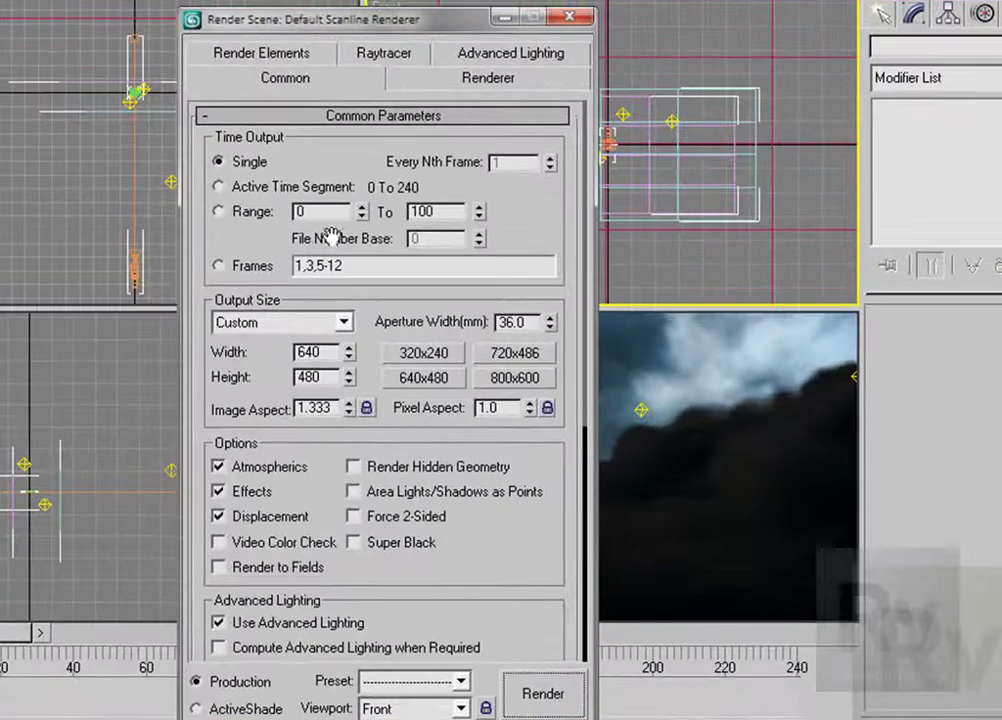
pyautogui.click(240, 212)
pyautogui.write('240')
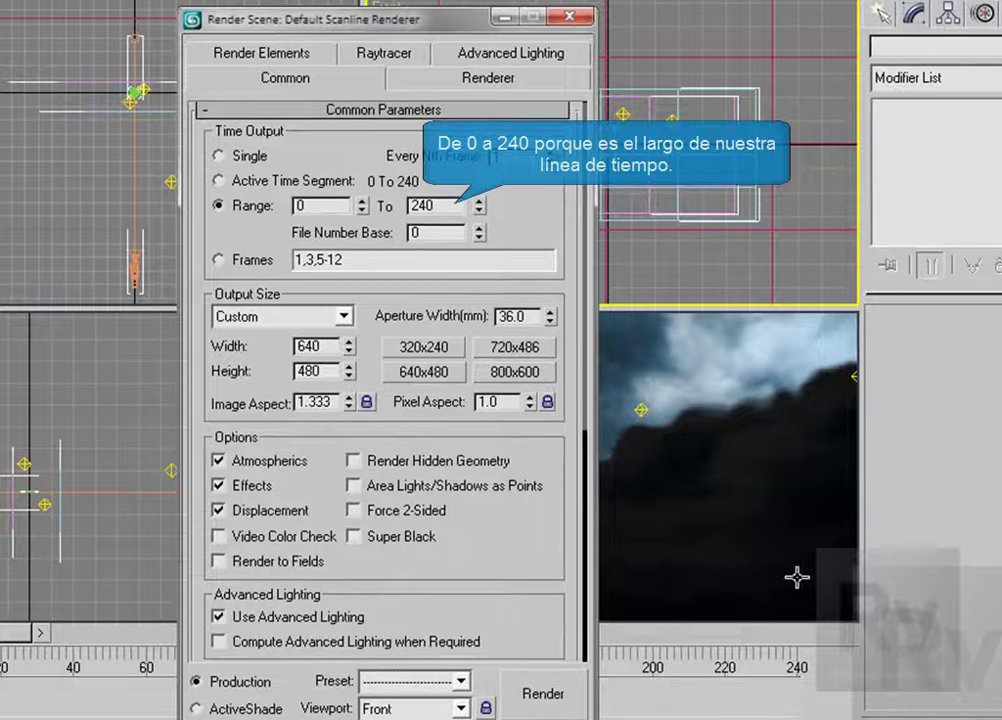
# - Set the render output size to 800 × 450 pixels
pyautogui.scroll(-2, 568, 285)
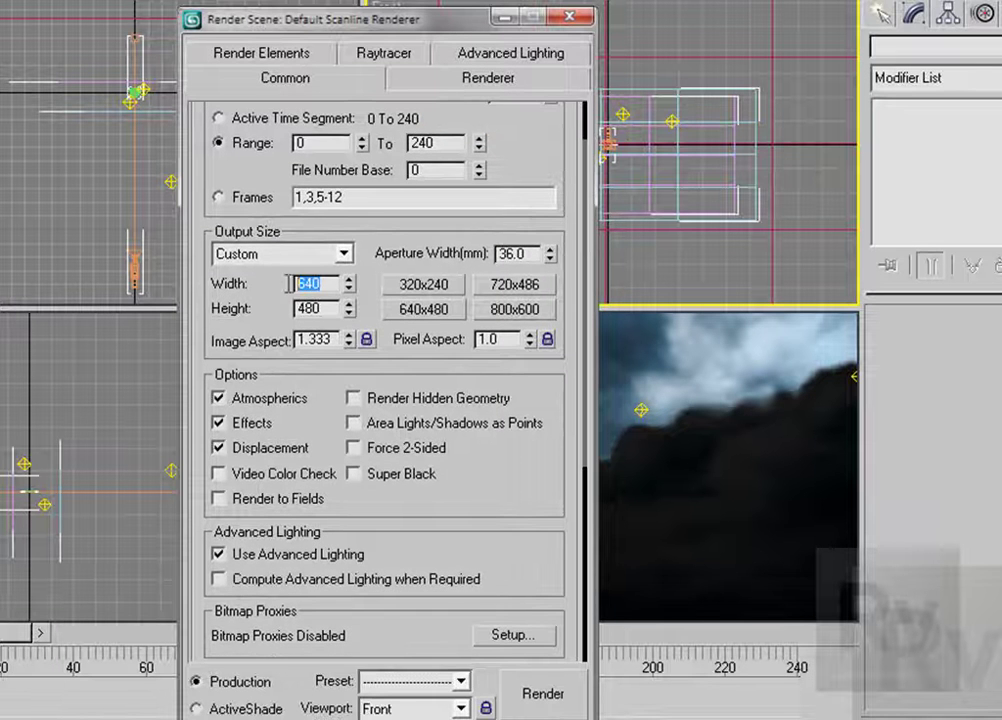
pyautogui.write('800')
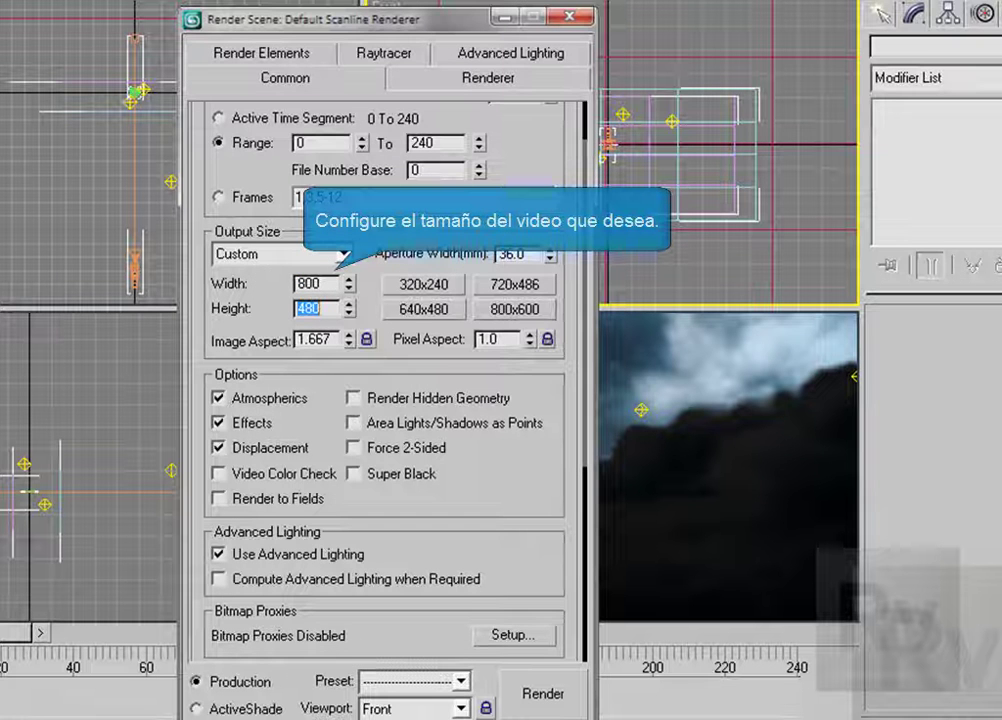
pyautogui.press('Tab')
pyautogui.write('450')
pyautogui.press('Tab')
pyautogui.click(331, 309)
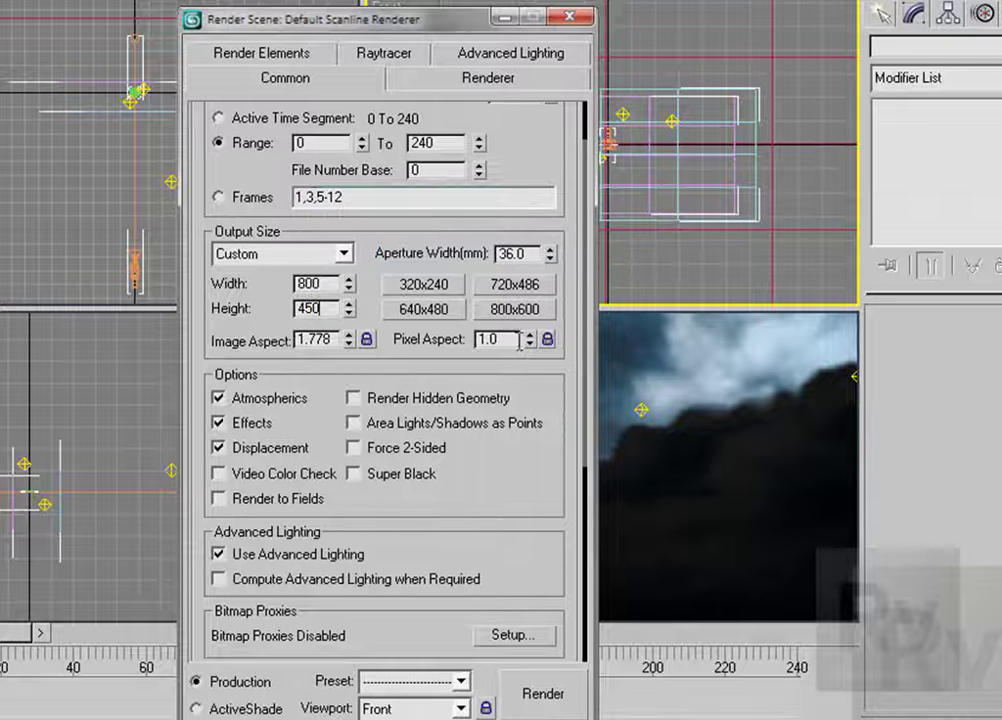
pyautogui.moveTo(479, 503); pyautogui.dragTo(496, 198)
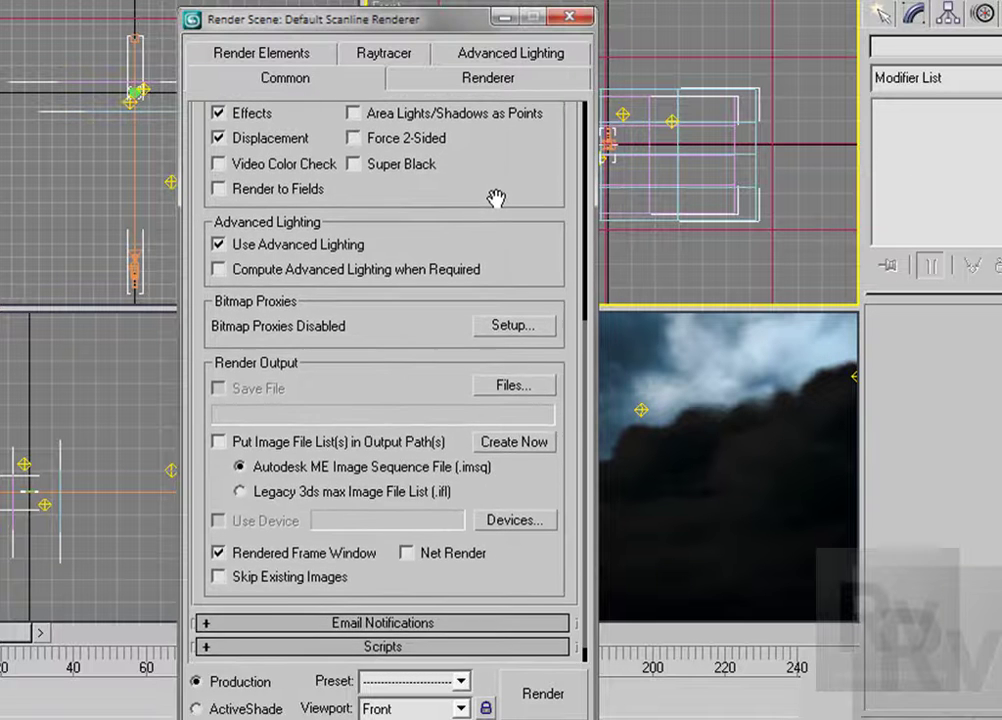
pyautogui.moveTo(309, 358)
pyautogui.mouseDown()
pyautogui.moveTo(480, 556)
pyautogui.moveTo(478, 593)
pyautogui.moveTo(483, 351)
pyautogui.mouseUp()
pyautogui.moveTo(432, 559); pyautogui.dragTo(432, 423)
# - Set the render output file to Video Render.avi in the LOGO folder
pyautogui.click(487, 374)
pyautogui.click(510, 123)
pyautogui.click(420, 446)
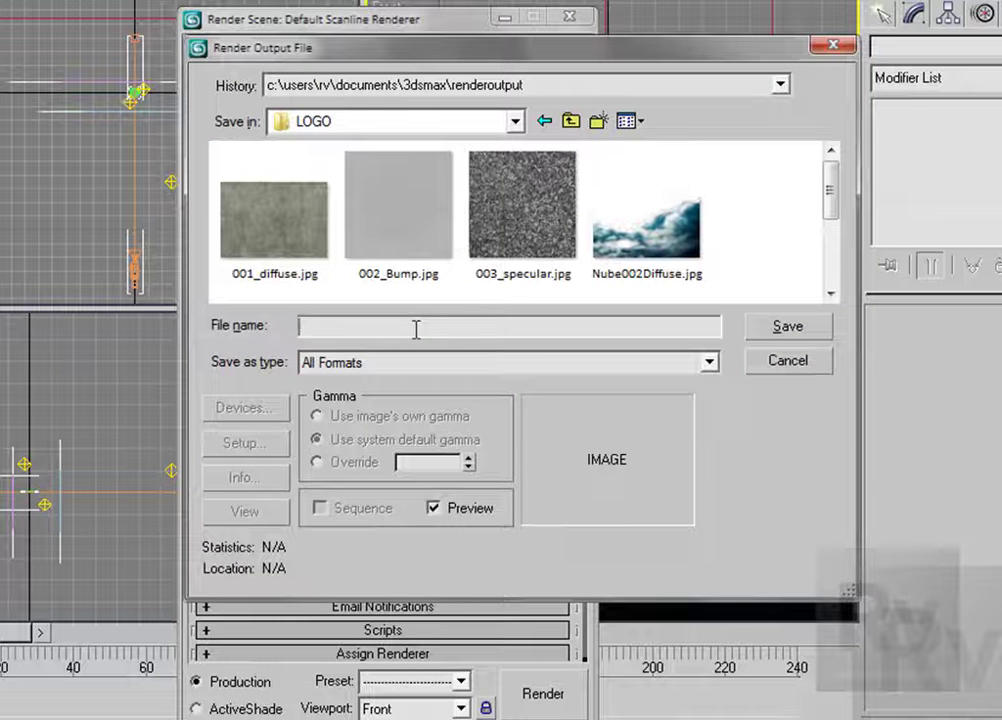
pyautogui.write('Video Render')
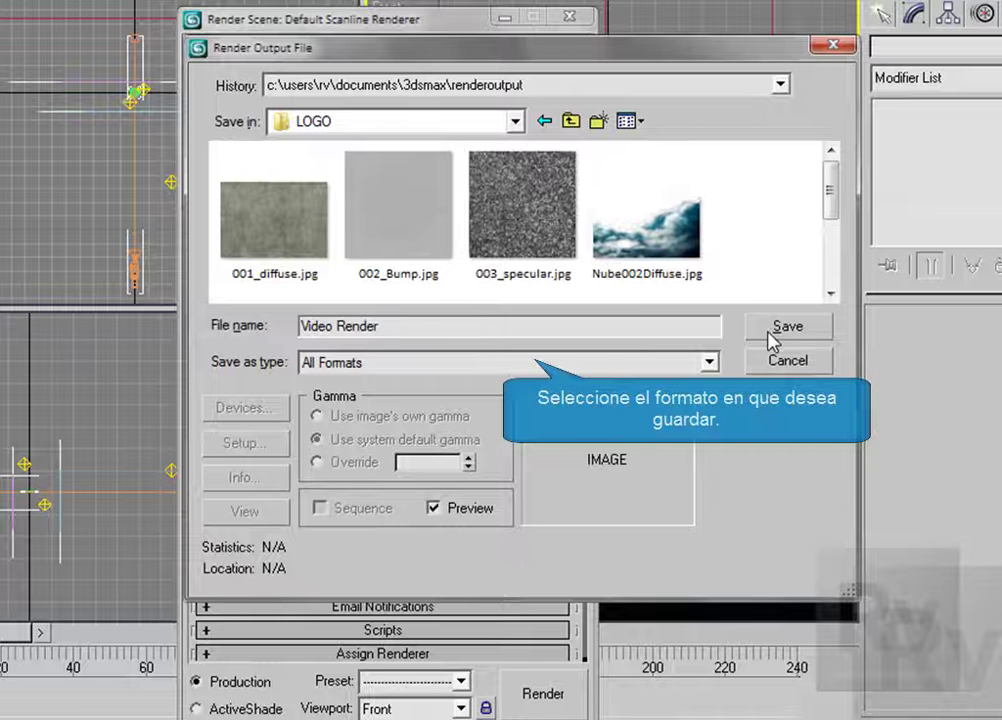
pyautogui.click(712, 363)
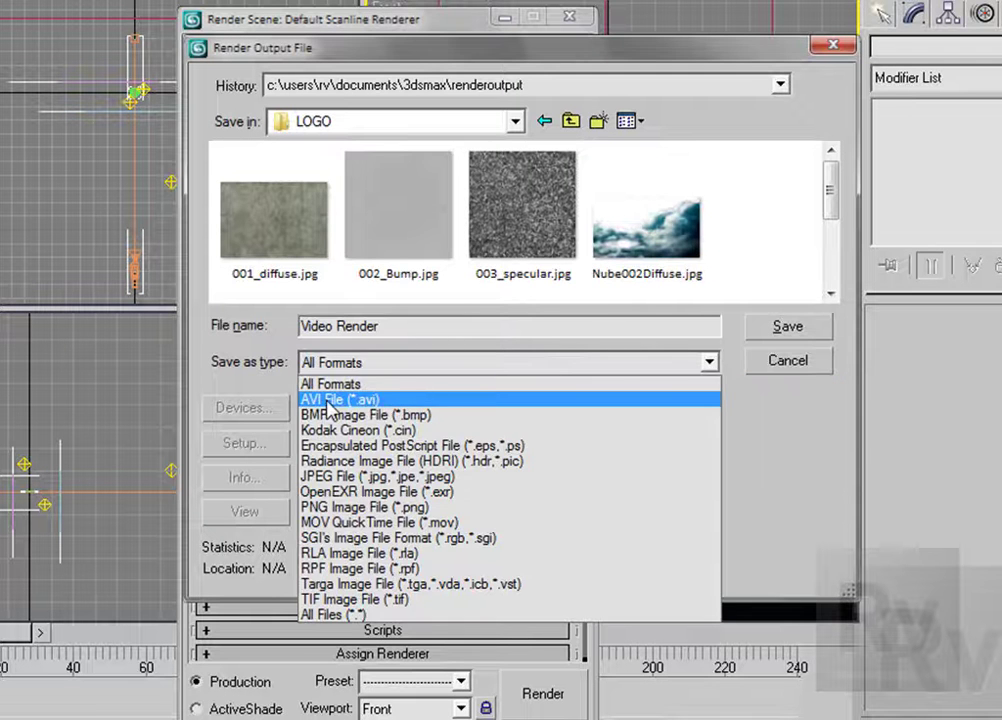
pyautogui.click(330, 400)
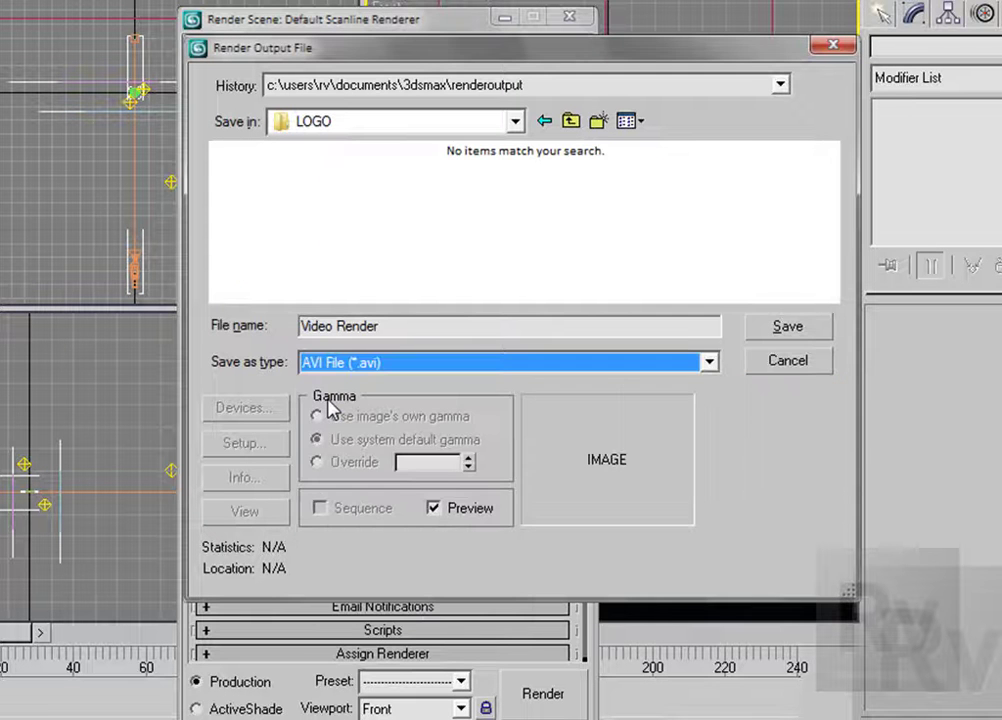
pyautogui.click(788, 327)
# - Compress with Cinepak at quality 100, keyframe rate 30, and render from Camera01
pyautogui.click(656, 257)
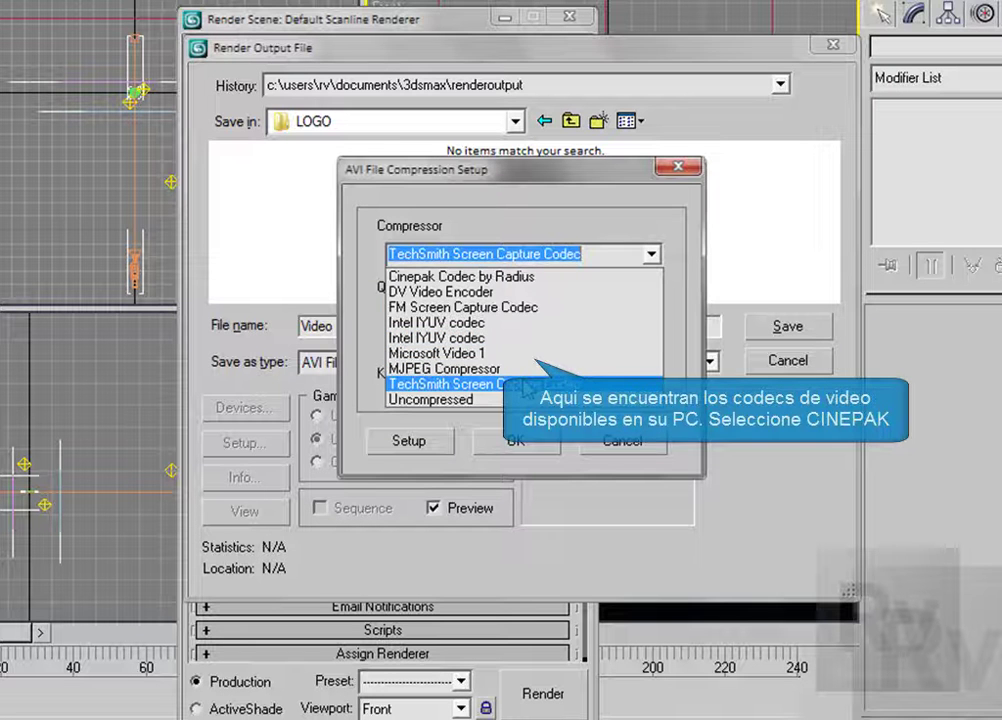
pyautogui.click(535, 277)
pyautogui.moveTo(500, 375); pyautogui.dragTo(413, 377)
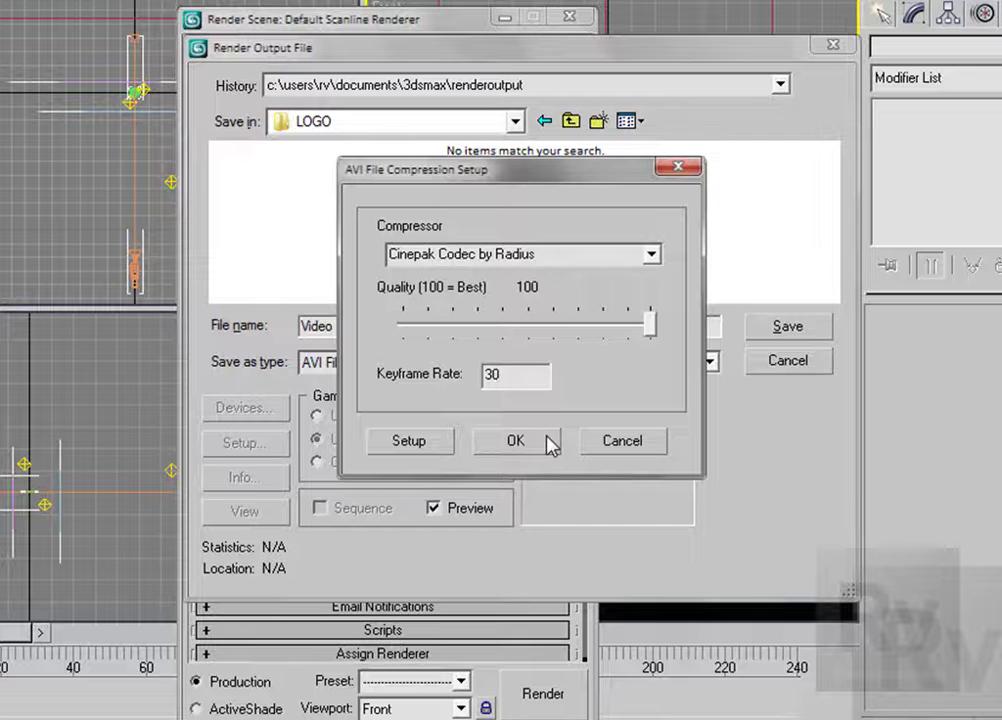
pyautogui.click(548, 441)
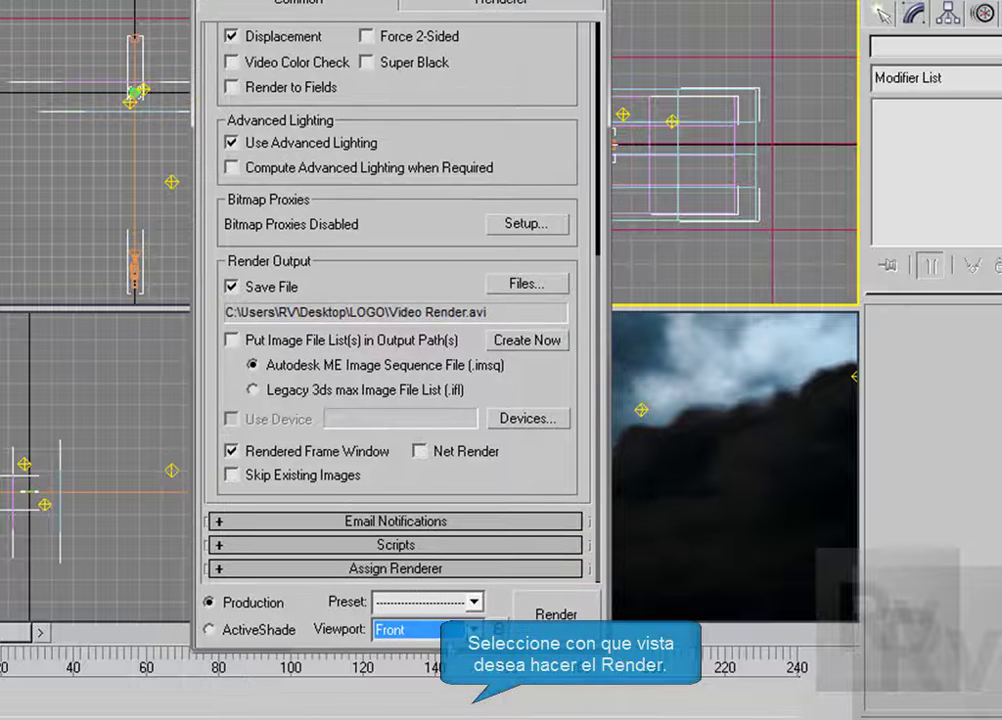
pyautogui.click(474, 629)
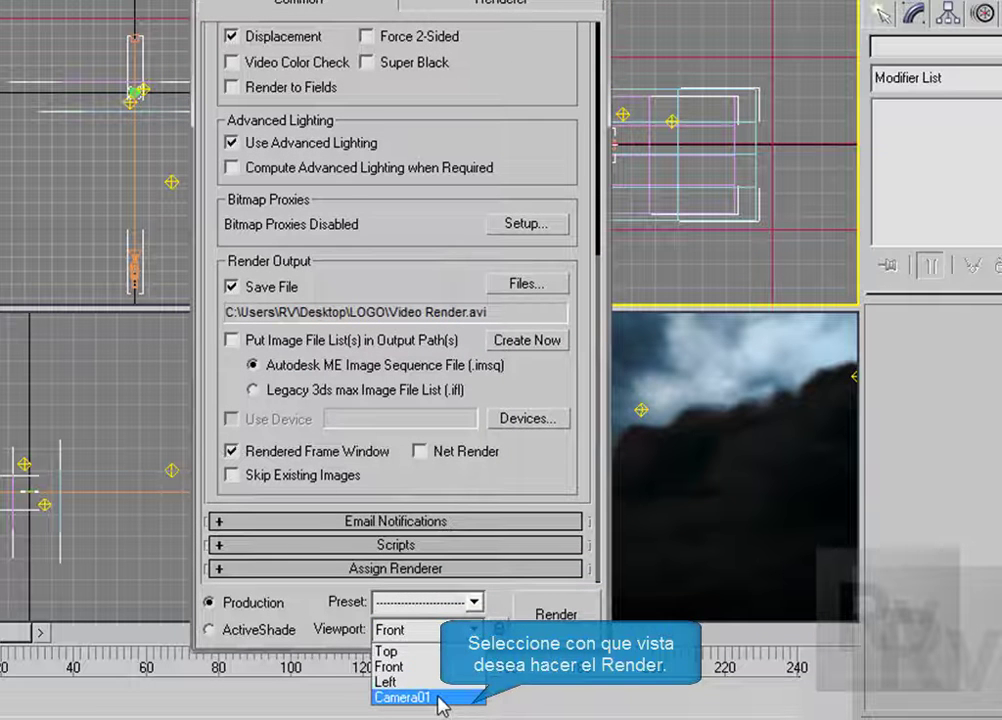
pyautogui.click(437, 698)
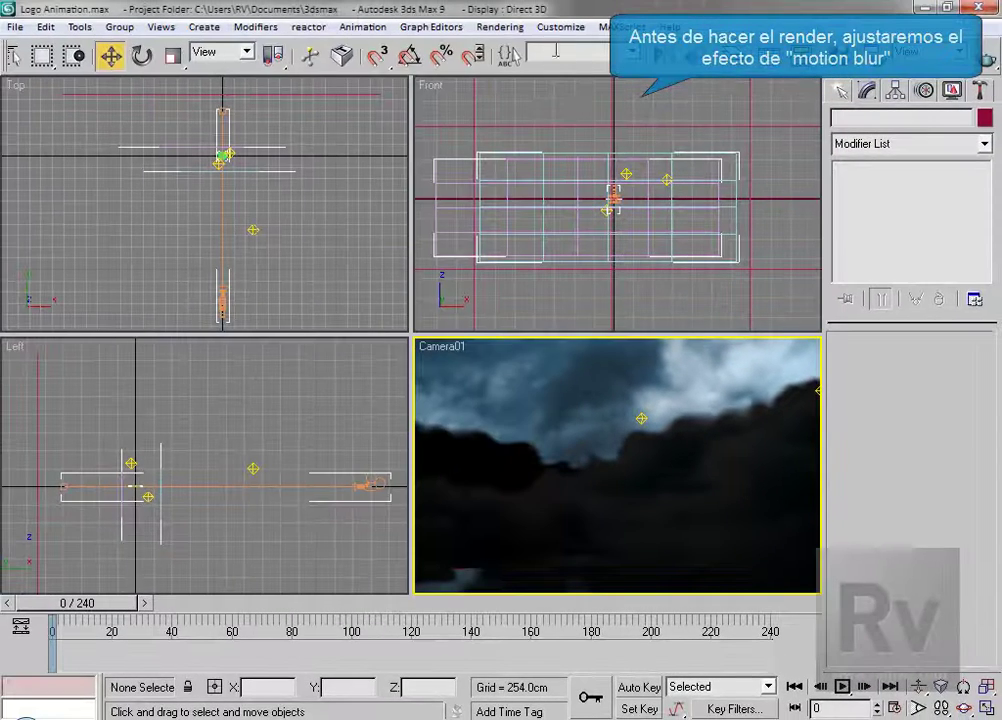
# - Zoom in on the WB logo in the Top view and select it
pyautogui.click(313, 248)
pyautogui.scroll(3, 242, 262)
pyautogui.scroll(2, 242, 262)
pyautogui.moveTo(246, 161); pyautogui.dragTo(239, 99, button='middle')
pyautogui.moveTo(245, 146); pyautogui.dragTo(257, 205, button='middle')
pyautogui.rightClick(257, 207)
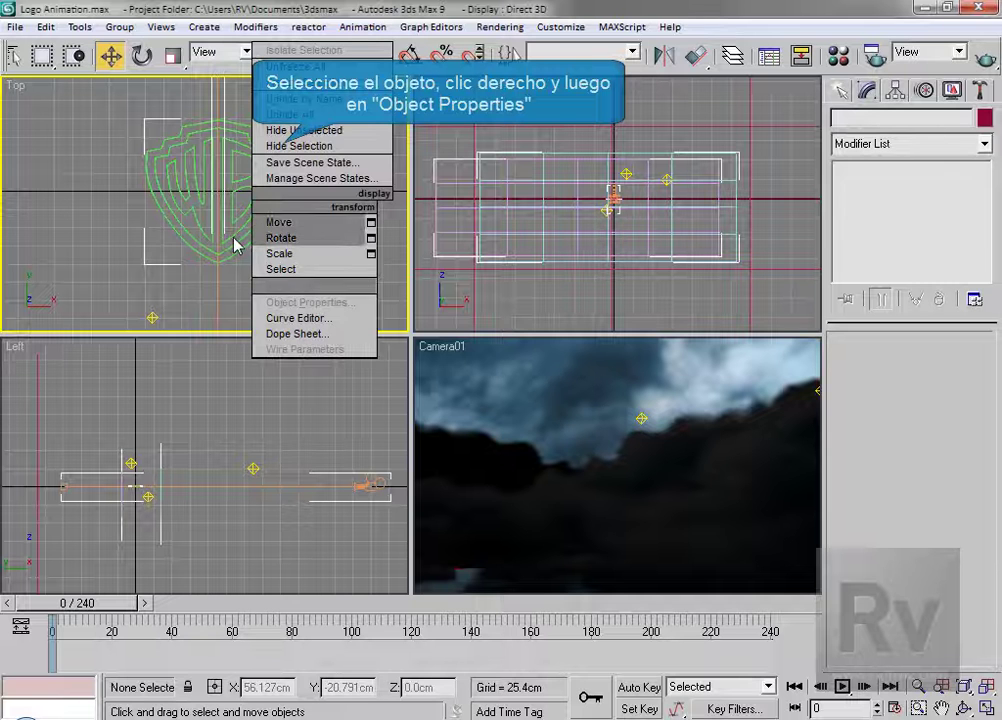
pyautogui.click(241, 245)
pyautogui.click(247, 237)
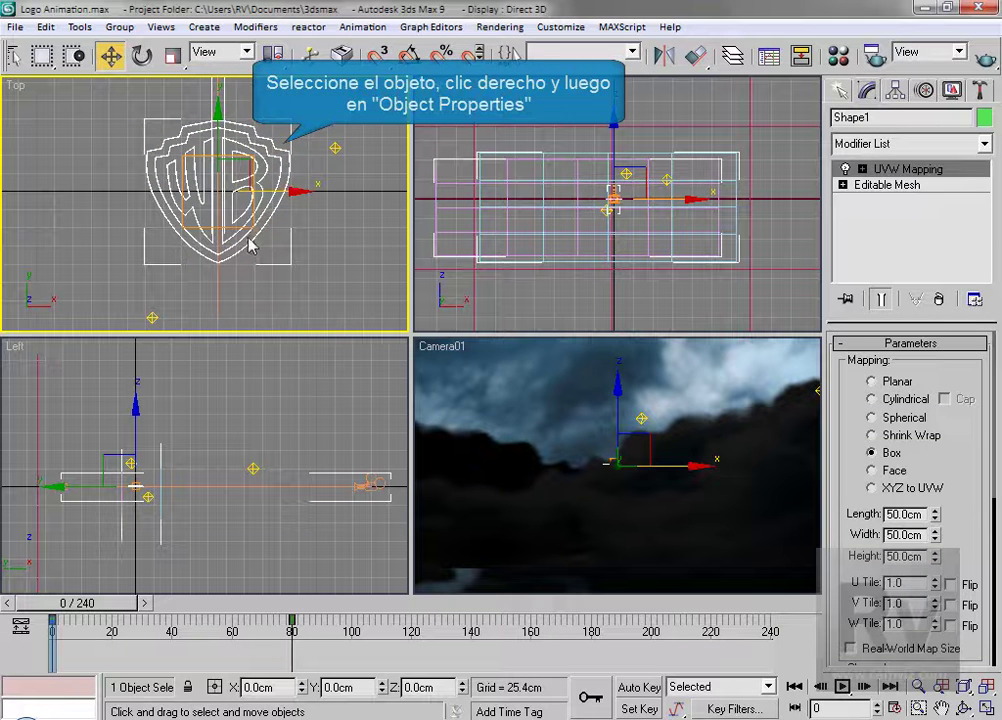
# - Enable Image motion blur in the logo's Object Properties
pyautogui.rightClick(250, 245)
pyautogui.click(307, 331)
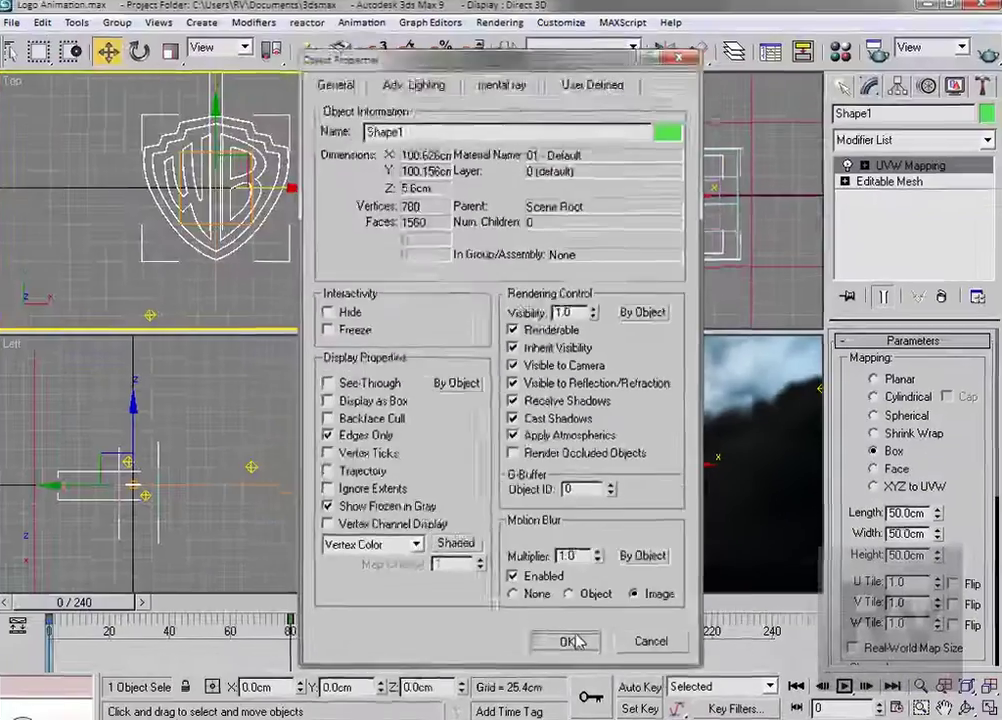
pyautogui.click(575, 642)
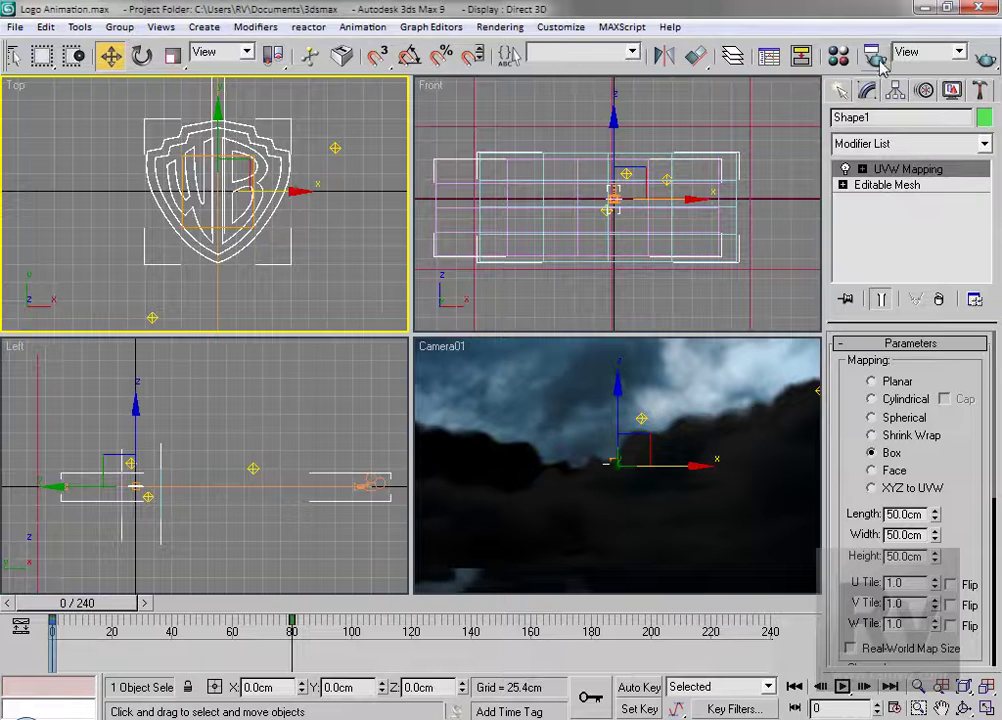
# - Render the full animation from the Camera01 view
pyautogui.click(874, 57)
pyautogui.click(443, 614)
pyautogui.click(405, 711)
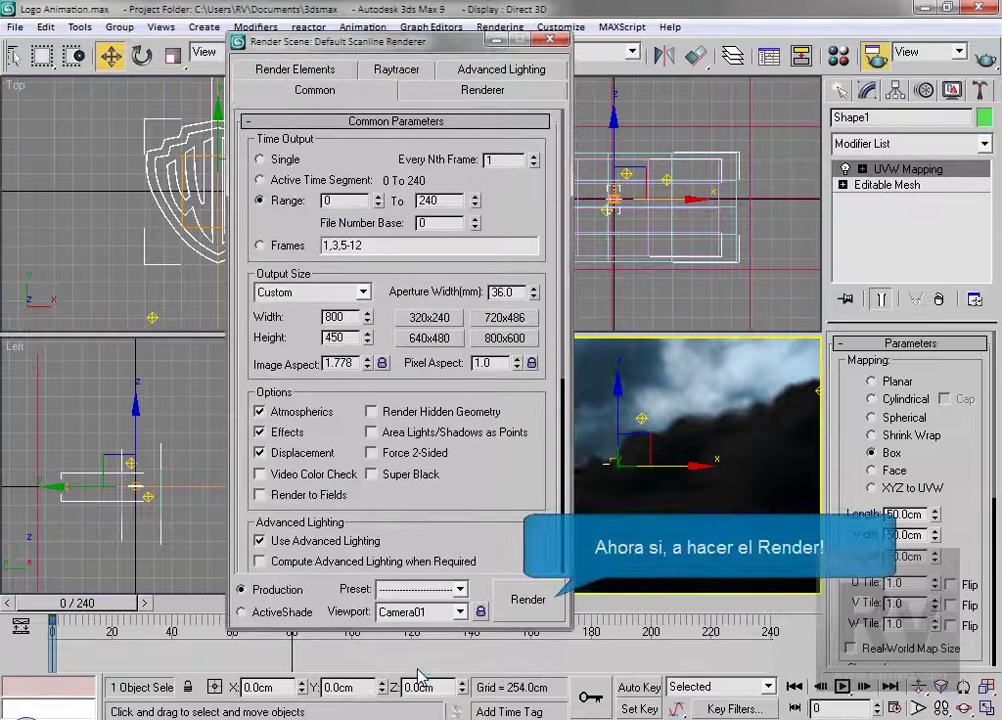
pyautogui.moveTo(457, 50); pyautogui.dragTo(421, 56)
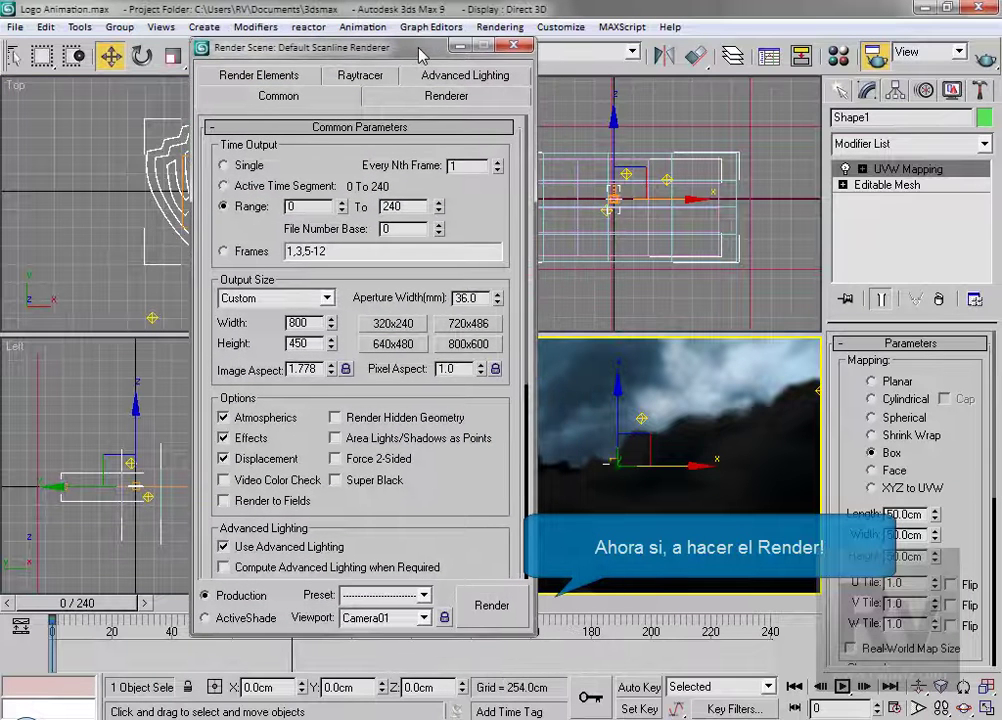
pyautogui.click(485, 607)
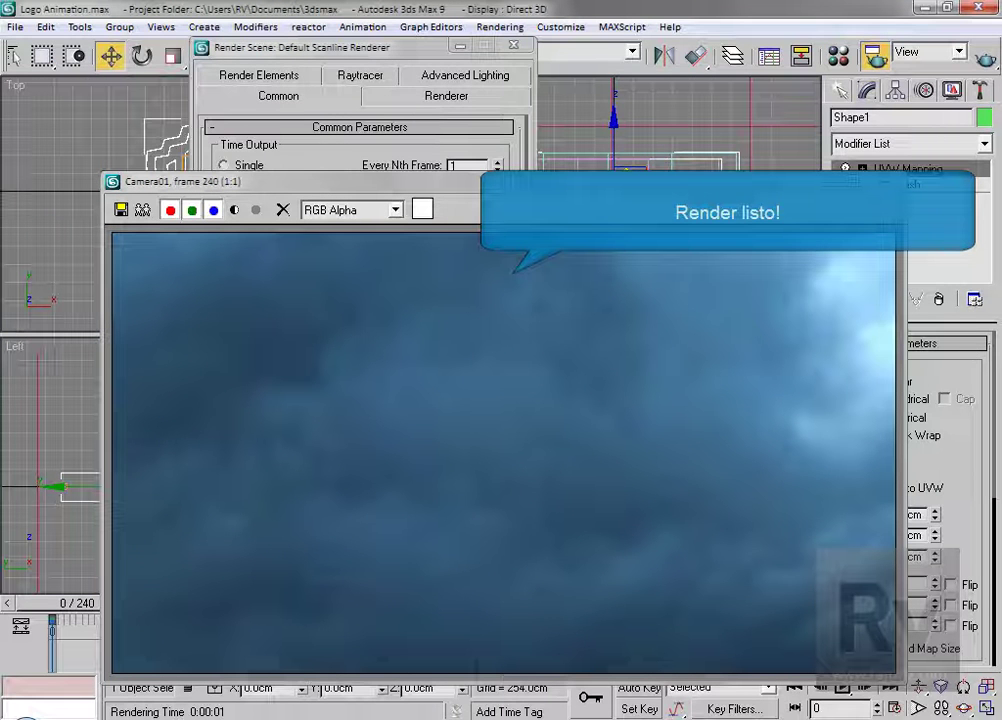
# - Close the render windows and play Video Render.avi from the LOGO folder
pyautogui.click(886, 186)
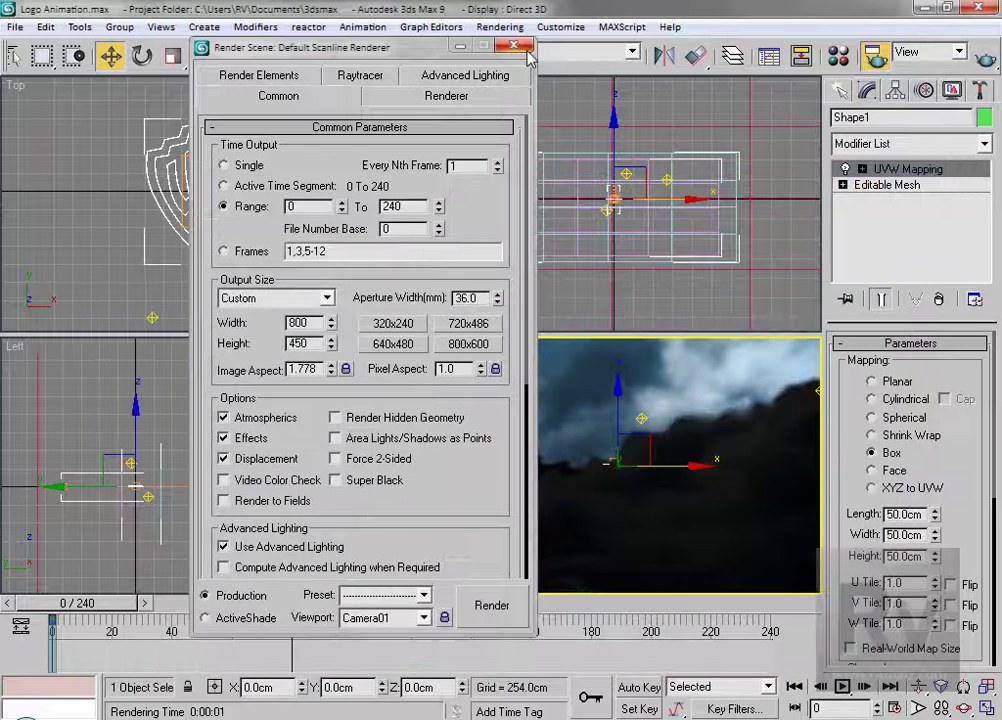
pyautogui.click(523, 49)
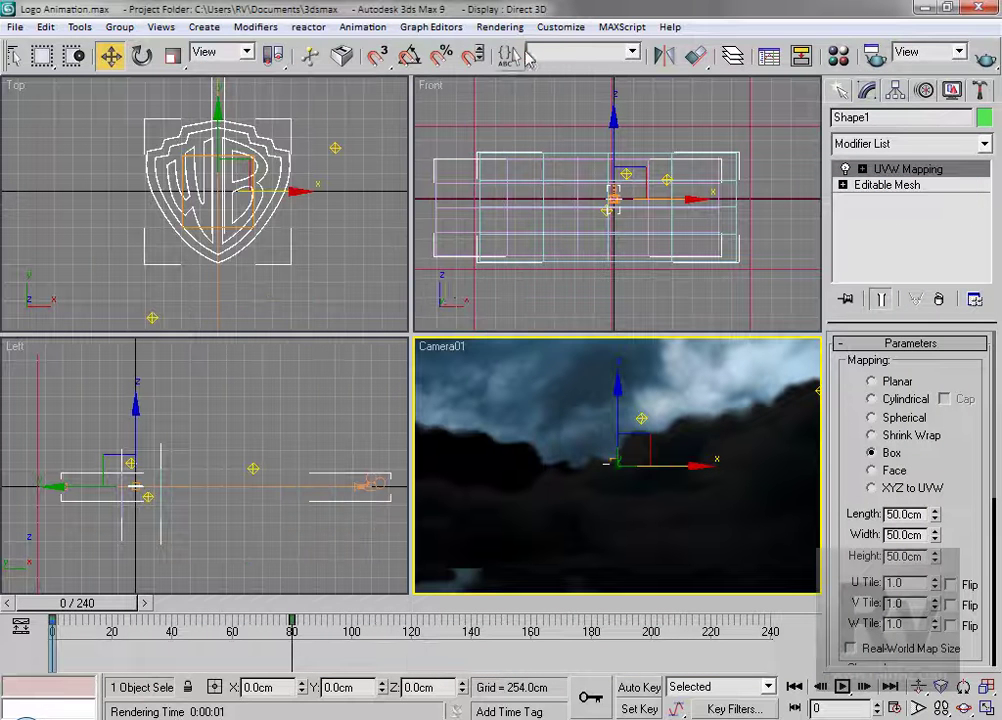
pyautogui.hotkey('alt', 'Tab')
pyautogui.click(640, 443)
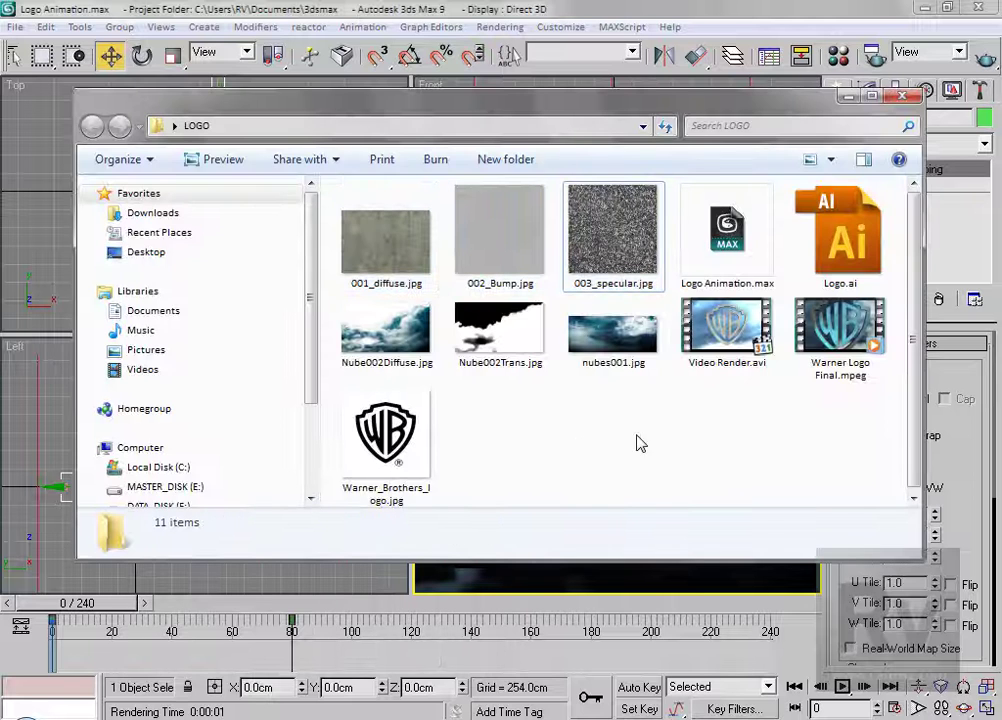
pyautogui.click(727, 340)
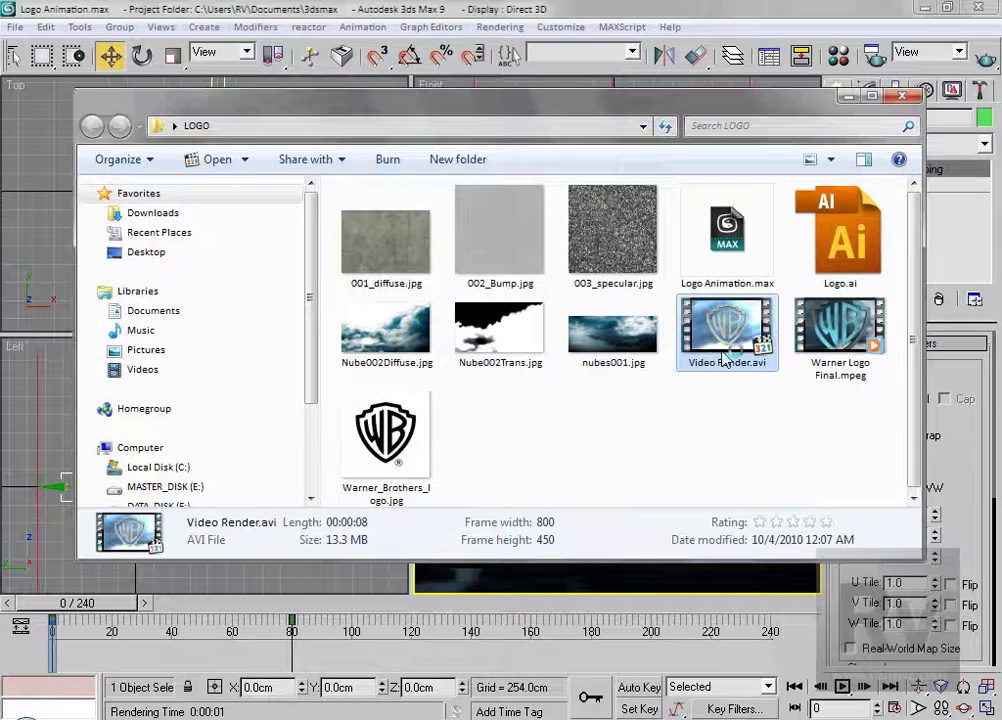
pyautogui.doubleClick(727, 357)
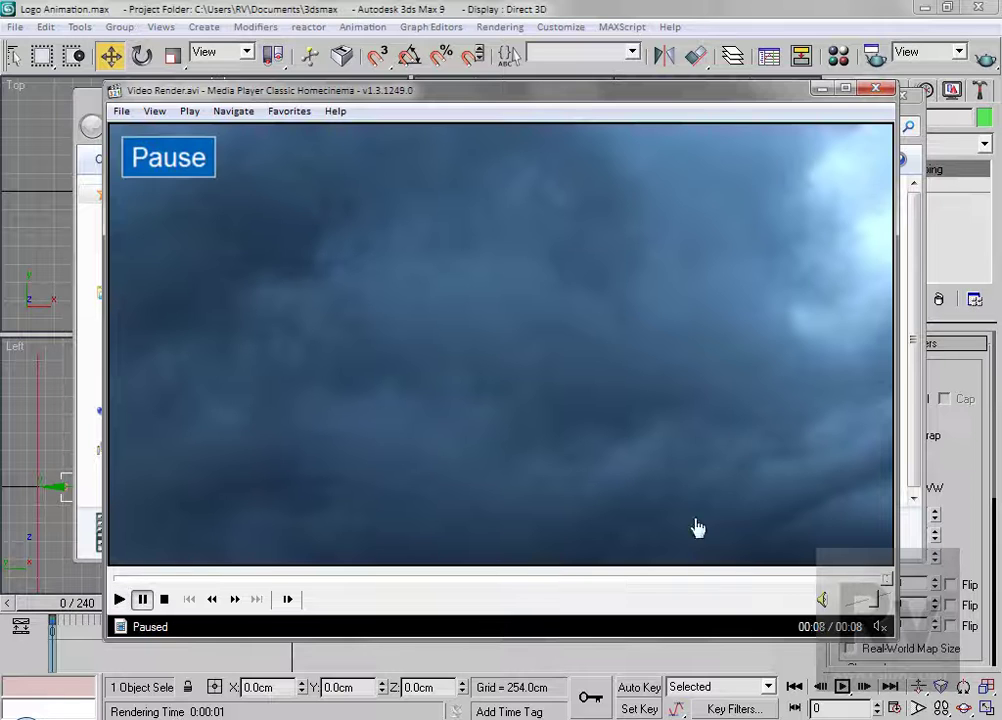
pyautogui.click(879, 92)
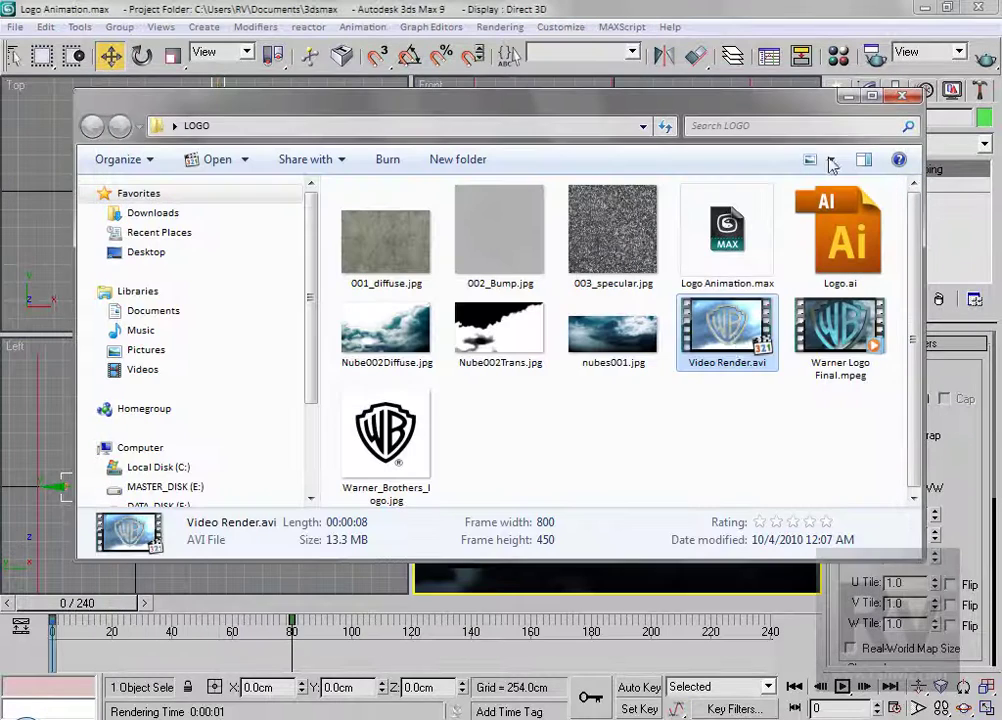